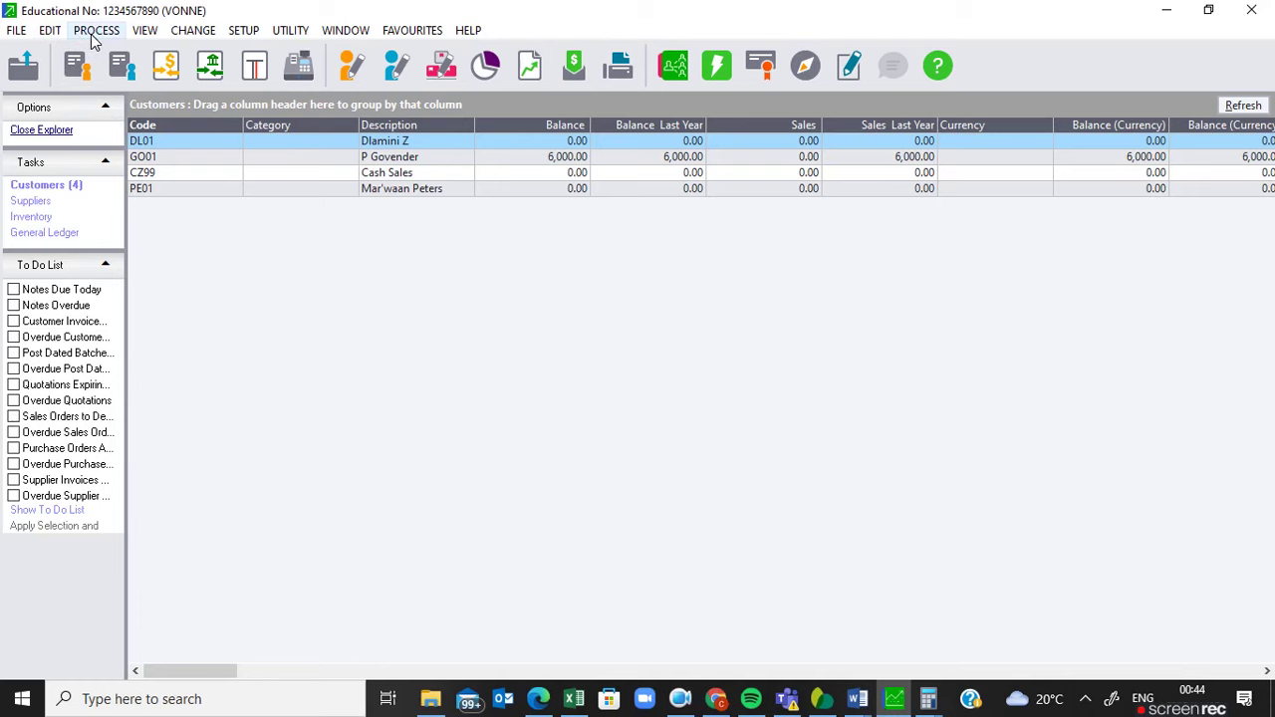
Open supplier document processing and review the list of supplier invoices in the current batch
{"action": "left_click", "coordinate": [91, 34]}
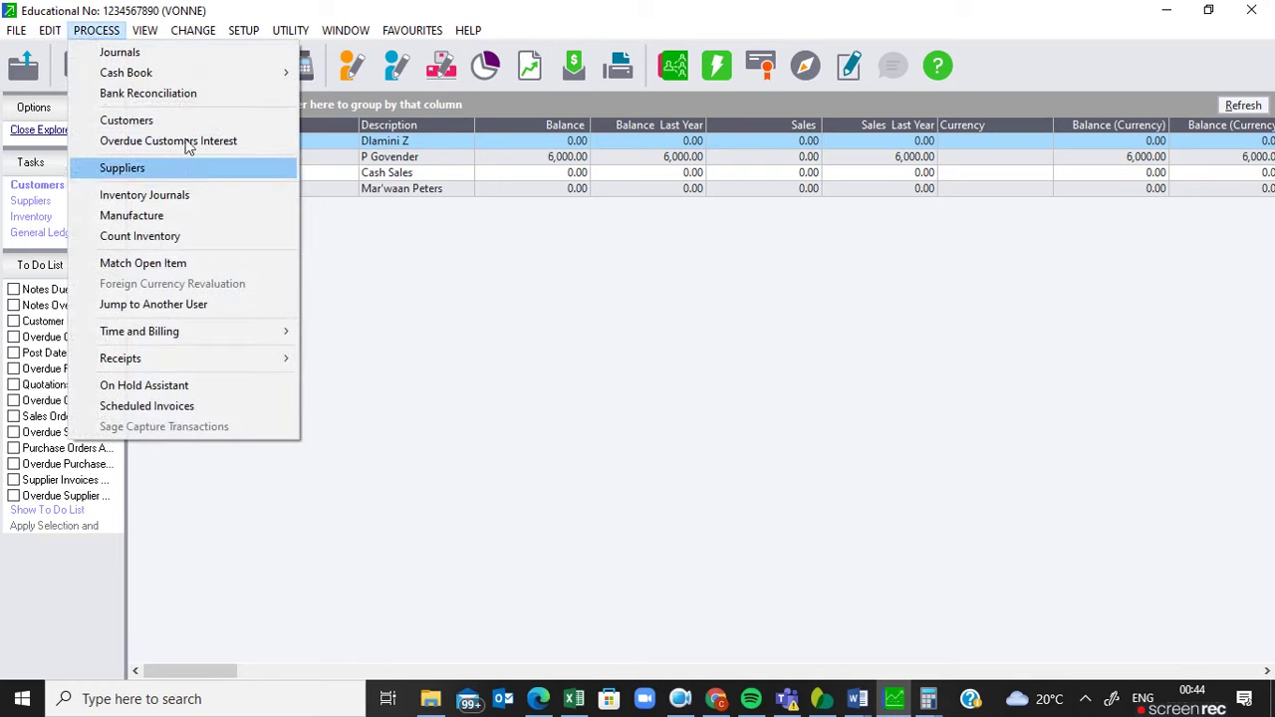
{"action": "left_click", "coordinate": [134, 168]}
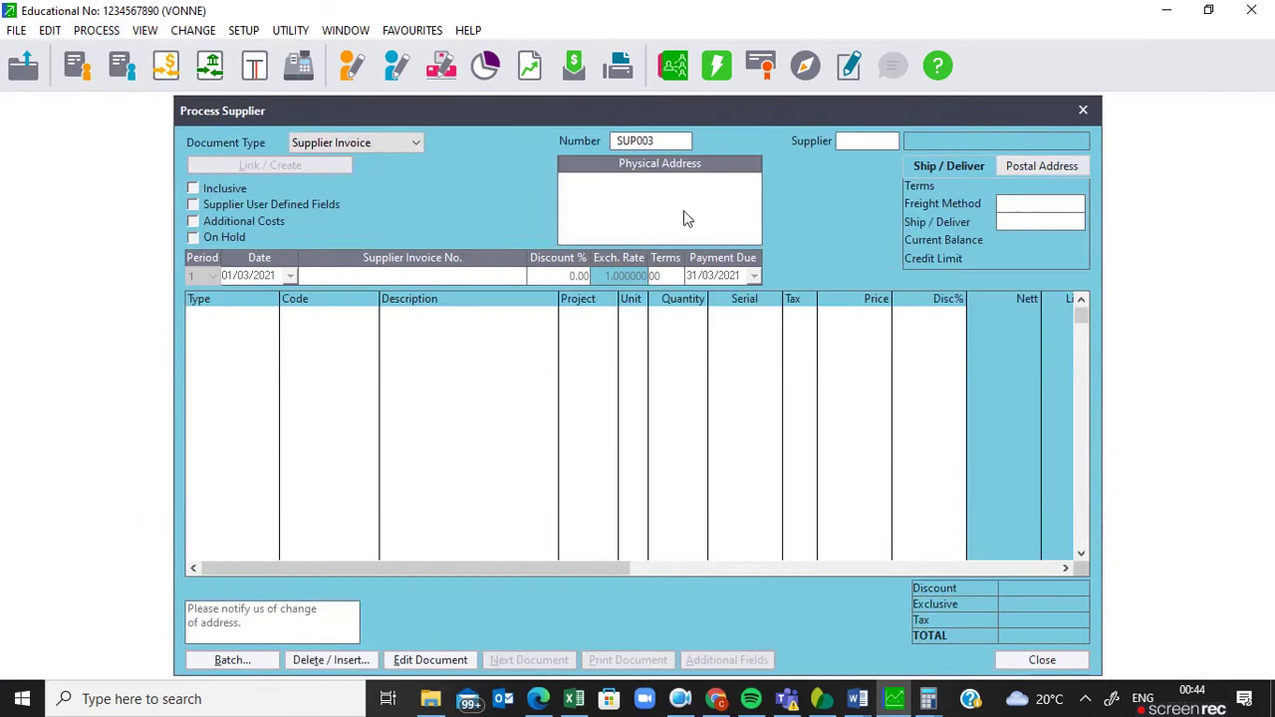
{"action": "left_click", "coordinate": [687, 142]}
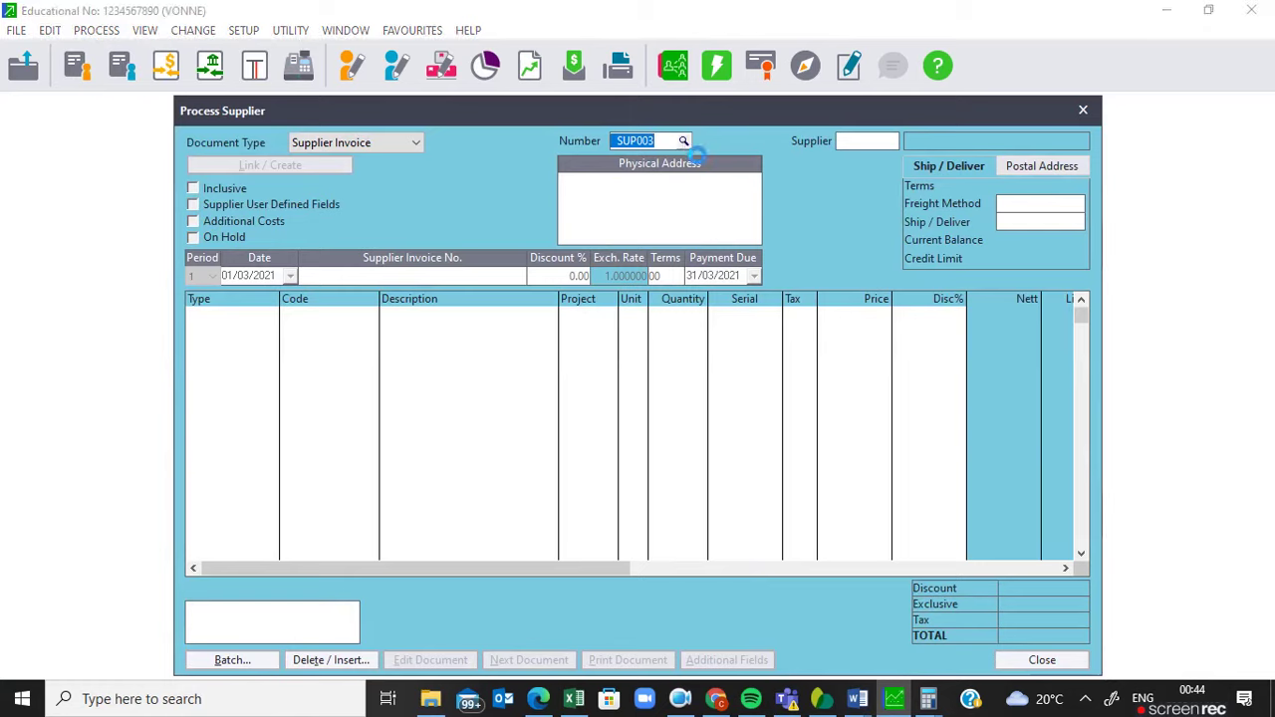
{"action": "left_click", "coordinate": [683, 141]}
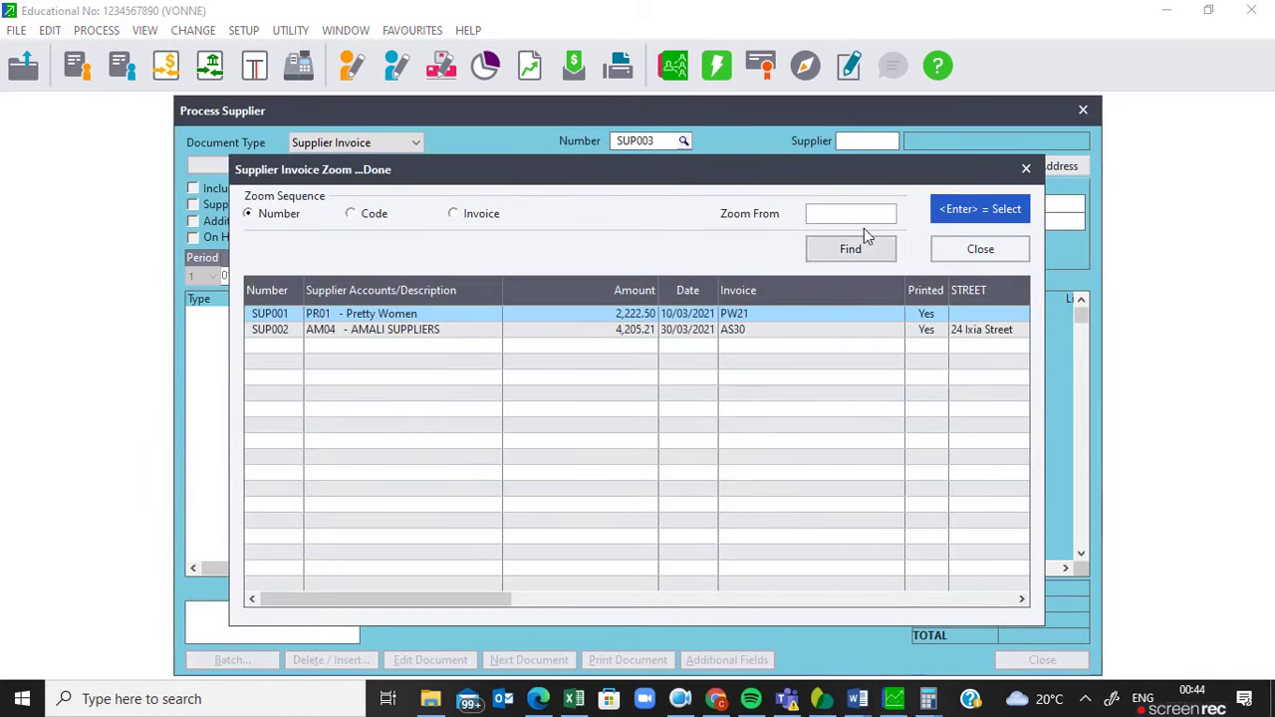
{"action": "left_click", "coordinate": [979, 249]}
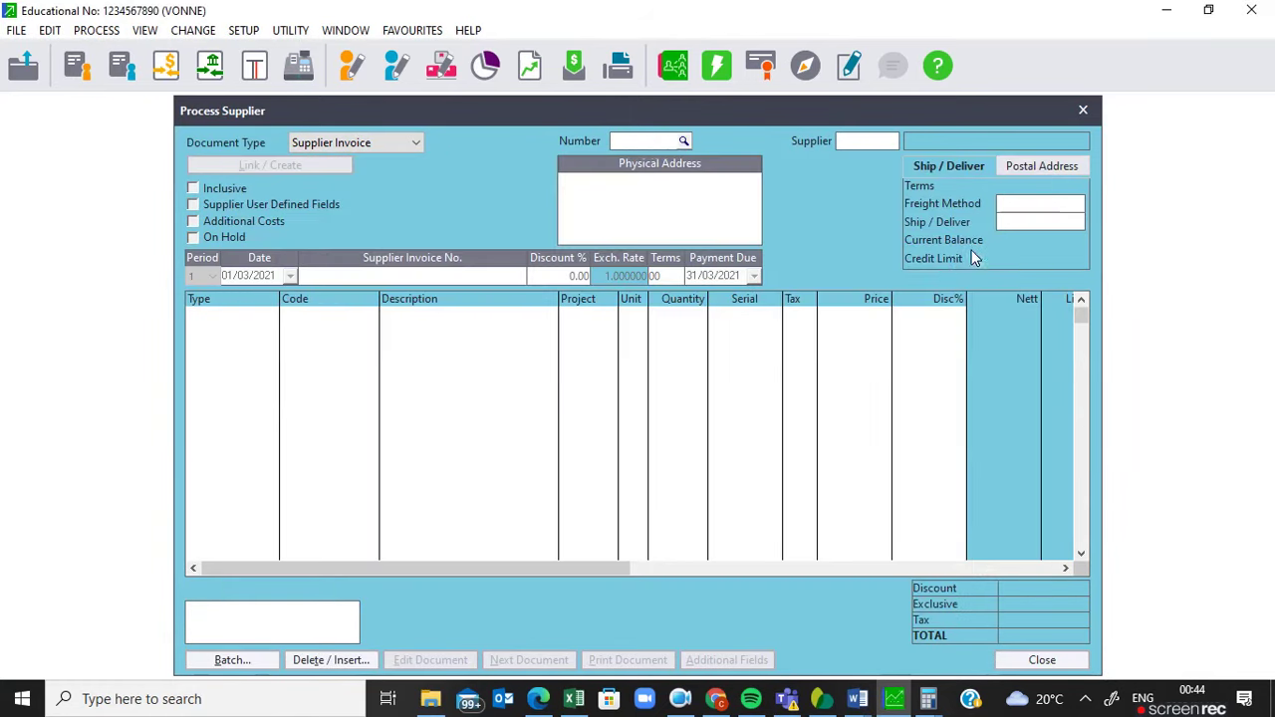
Update the supplier invoice batch without a backup and recheck the supplier invoice list
{"action": "left_click", "coordinate": [256, 659]}
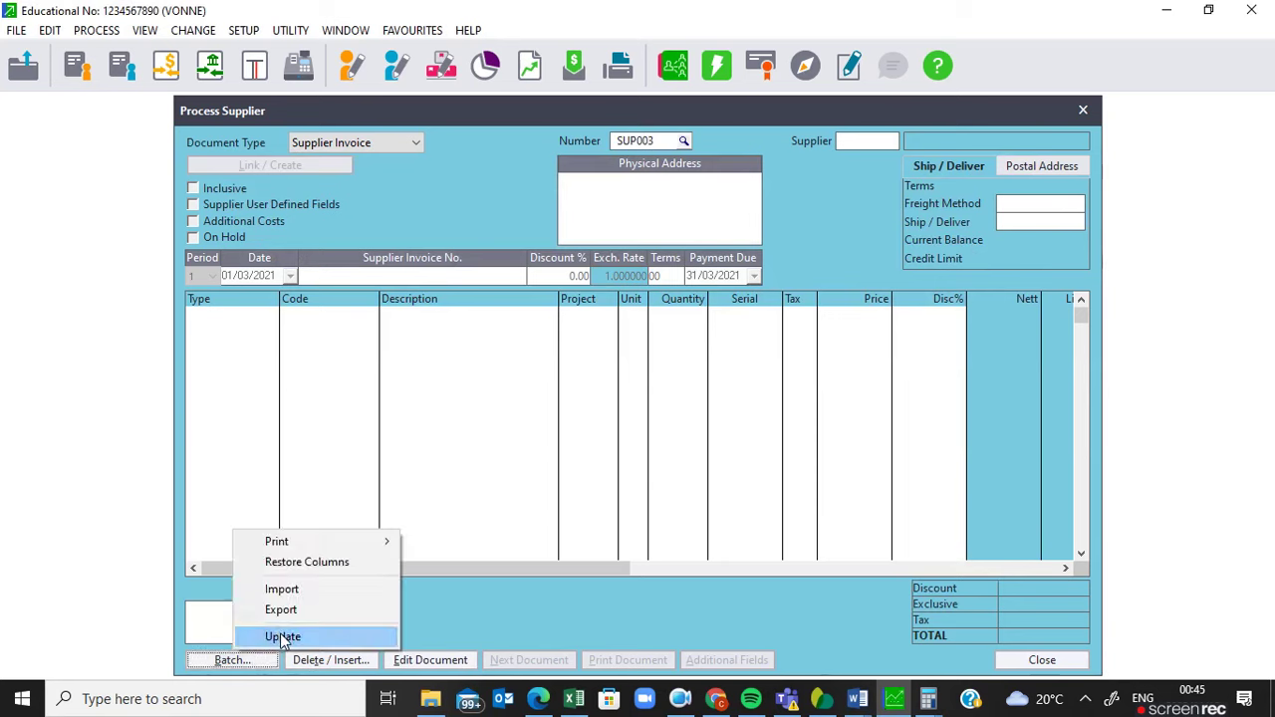
{"action": "left_click", "coordinate": [282, 638]}
{"action": "left_click", "coordinate": [774, 385]}
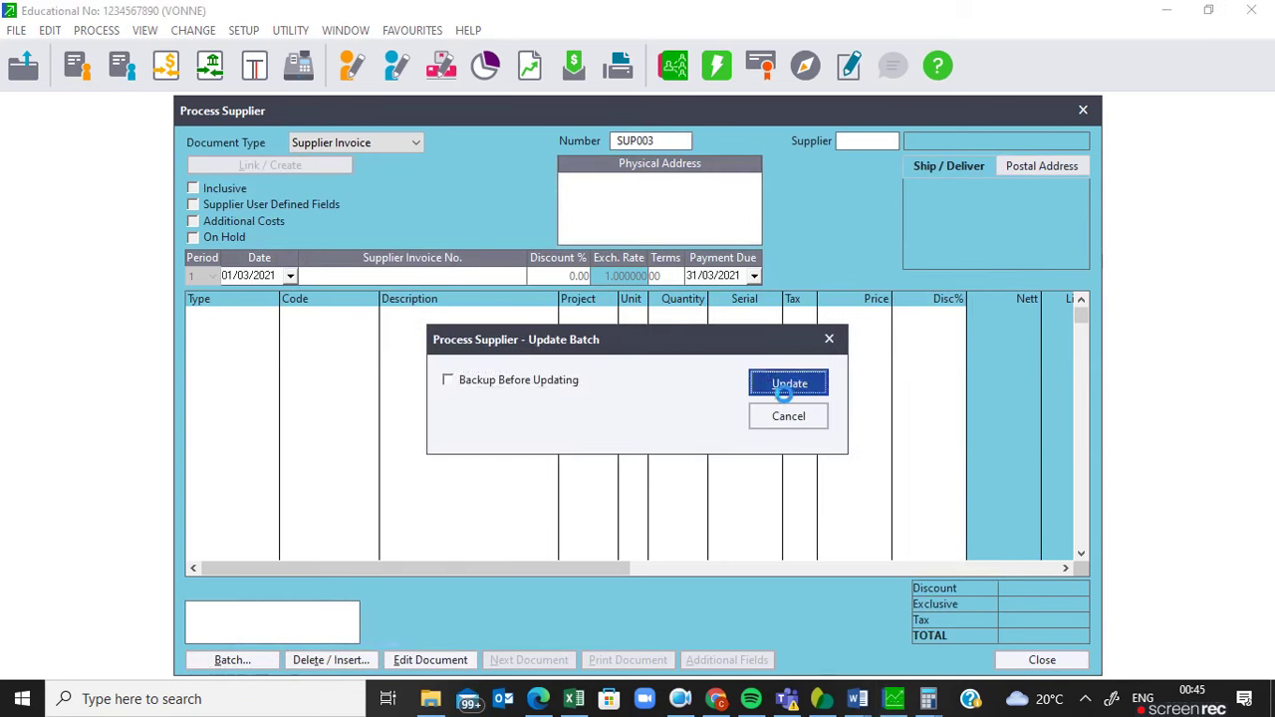
{"action": "left_click", "coordinate": [684, 140]}
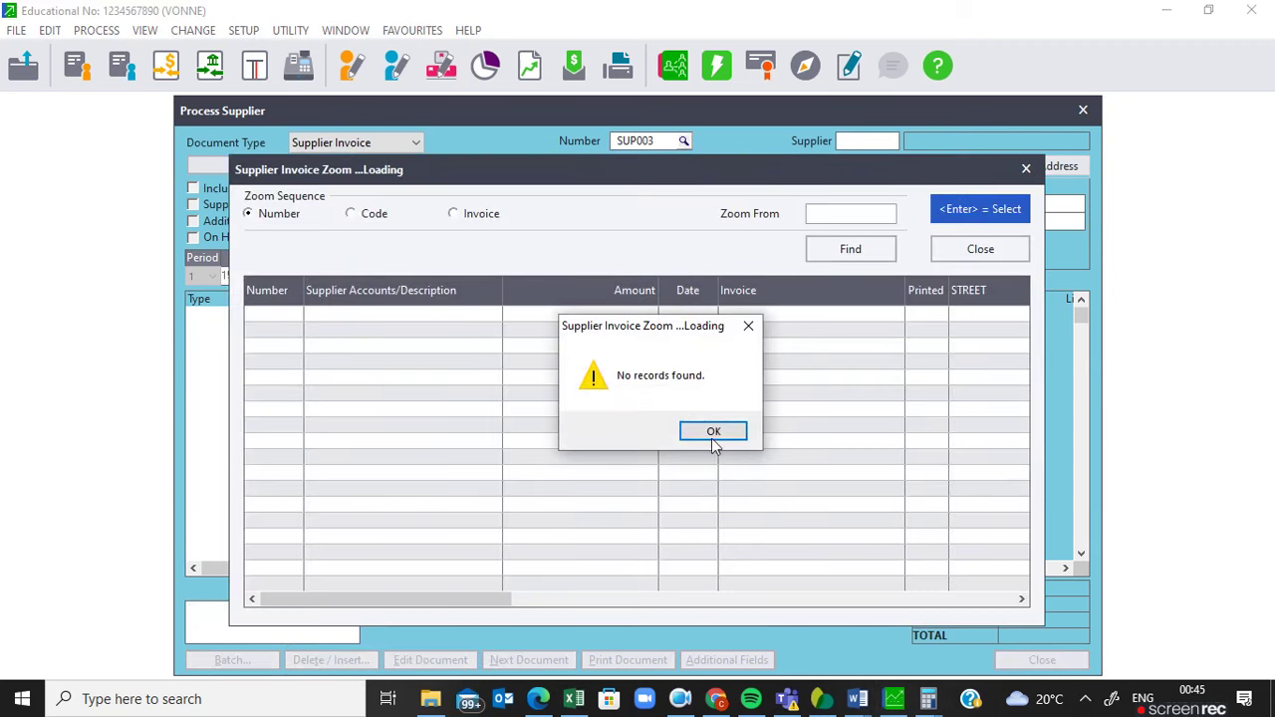
{"action": "left_click", "coordinate": [713, 434]}
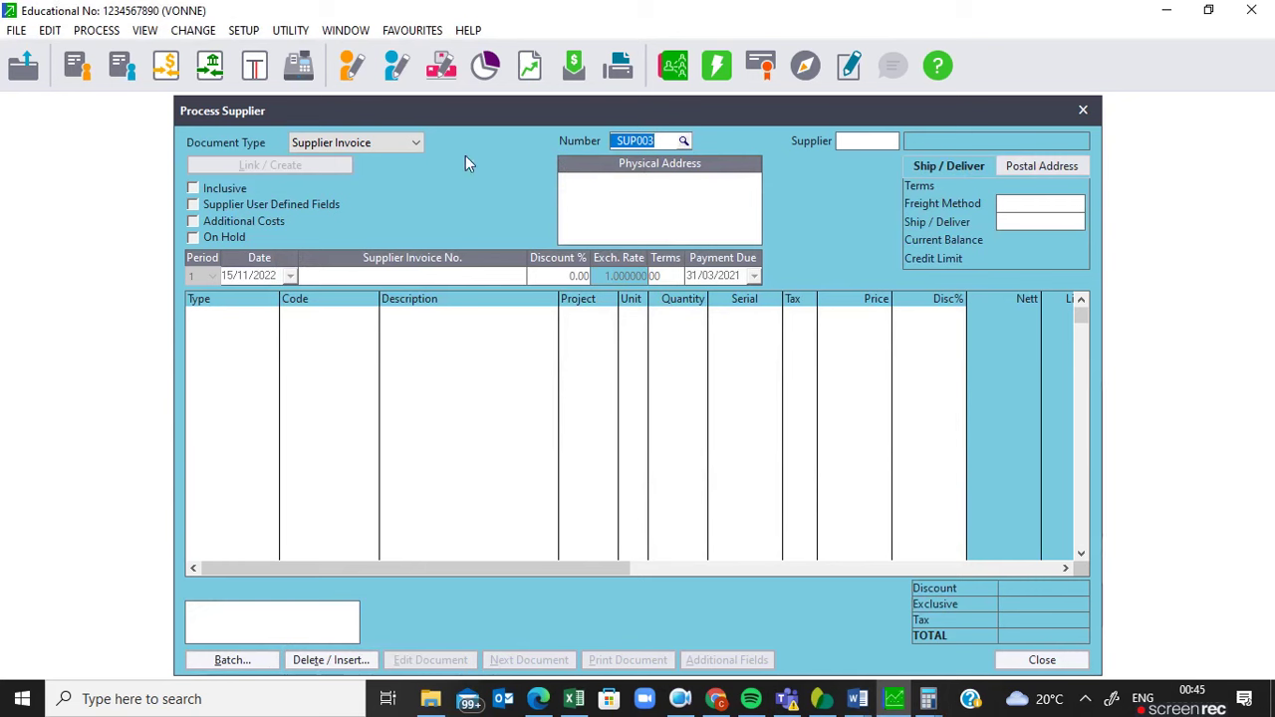
Switch the supplier document type to Debit Note and review the debit notes in the batch
{"action": "left_click", "coordinate": [416, 142]}
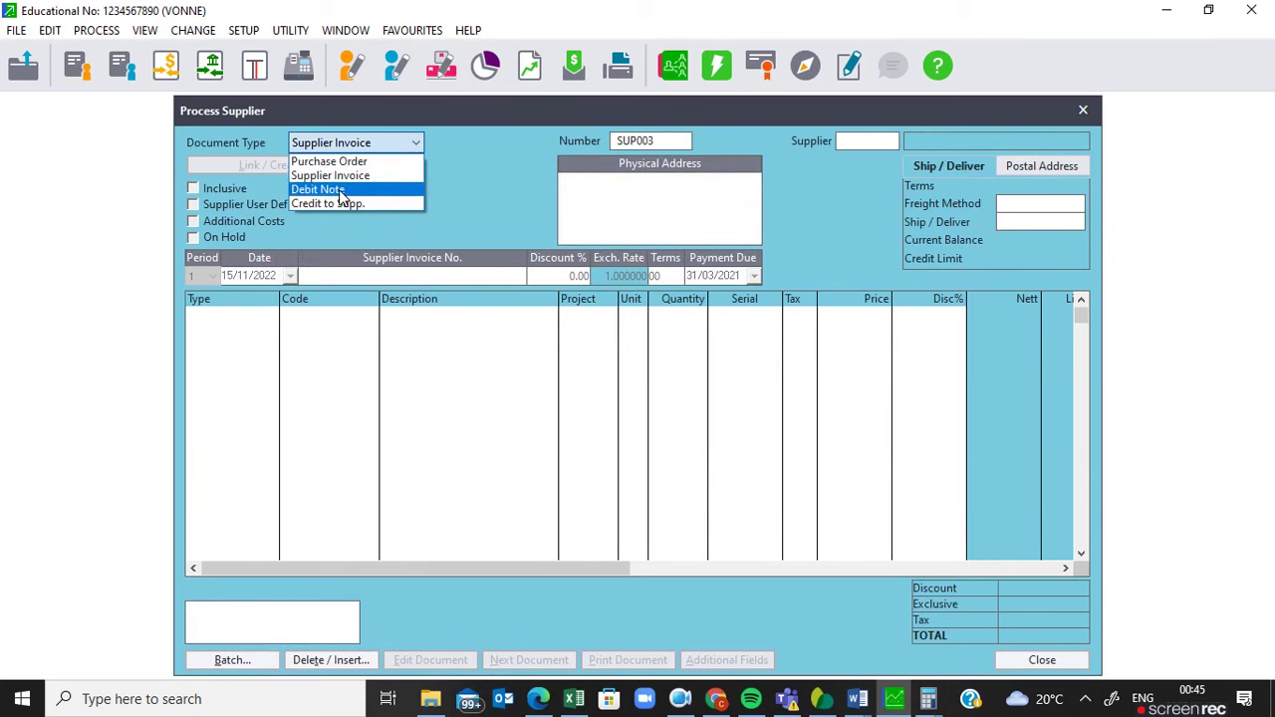
{"action": "left_click", "coordinate": [340, 189]}
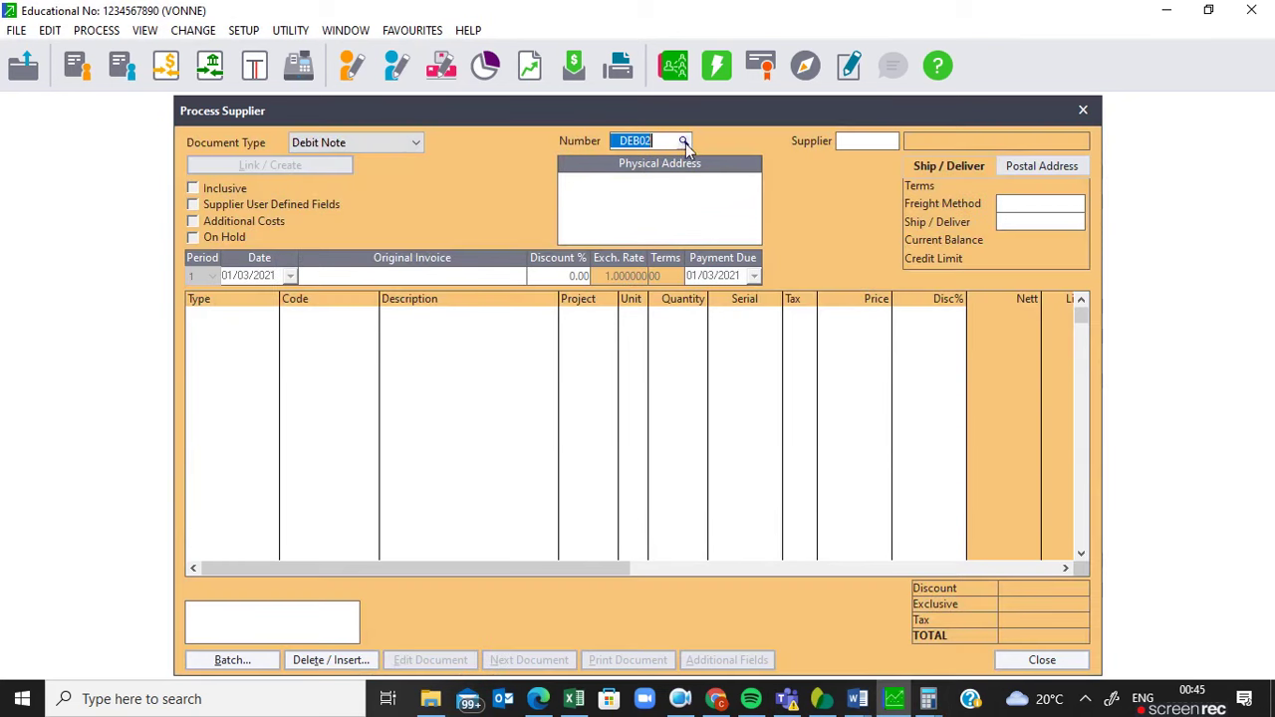
{"action": "left_click", "coordinate": [684, 142]}
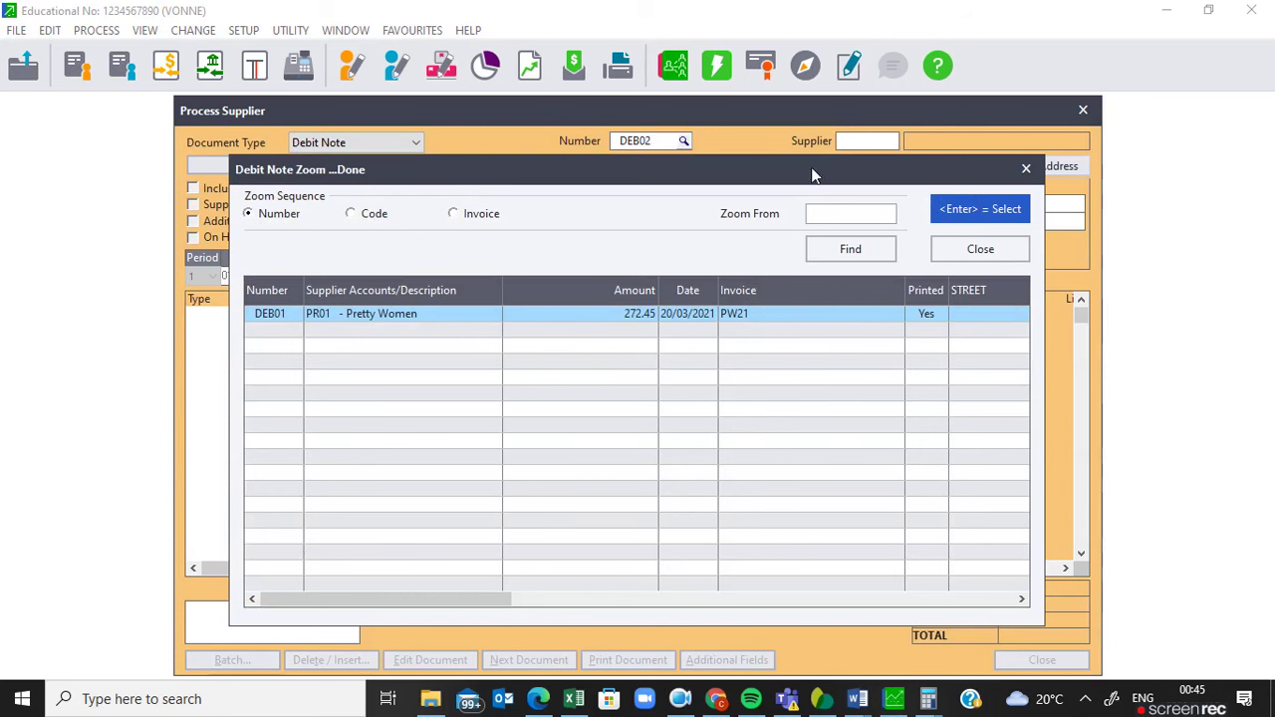
{"action": "left_click", "coordinate": [951, 249]}
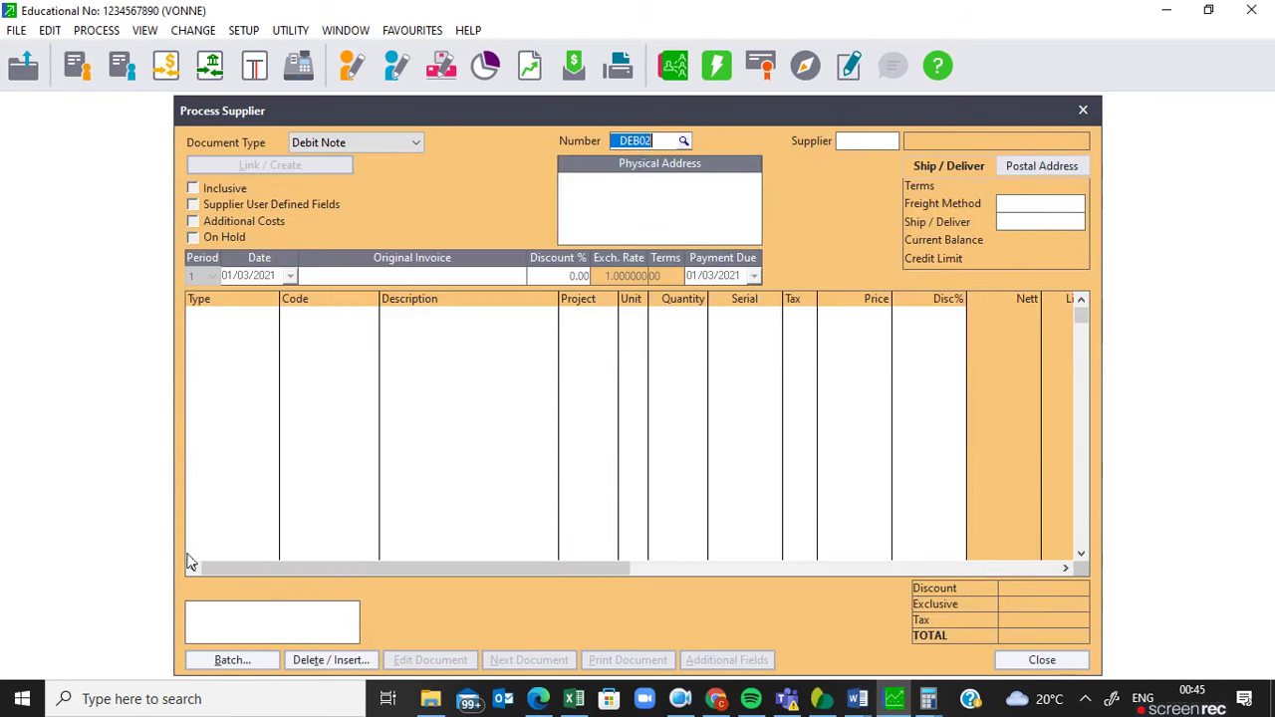
Update the supplier debit note batch without a backup and close supplier processing
{"action": "left_click", "coordinate": [227, 662]}
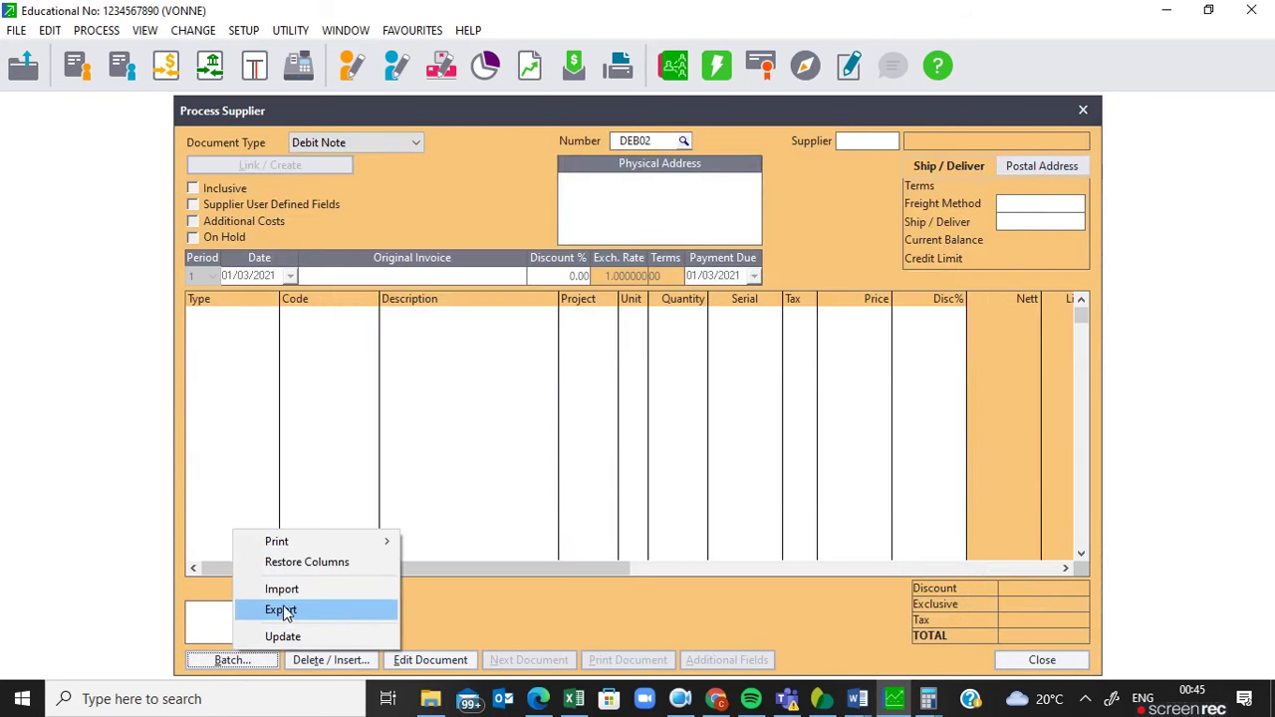
{"action": "left_click", "coordinate": [283, 637]}
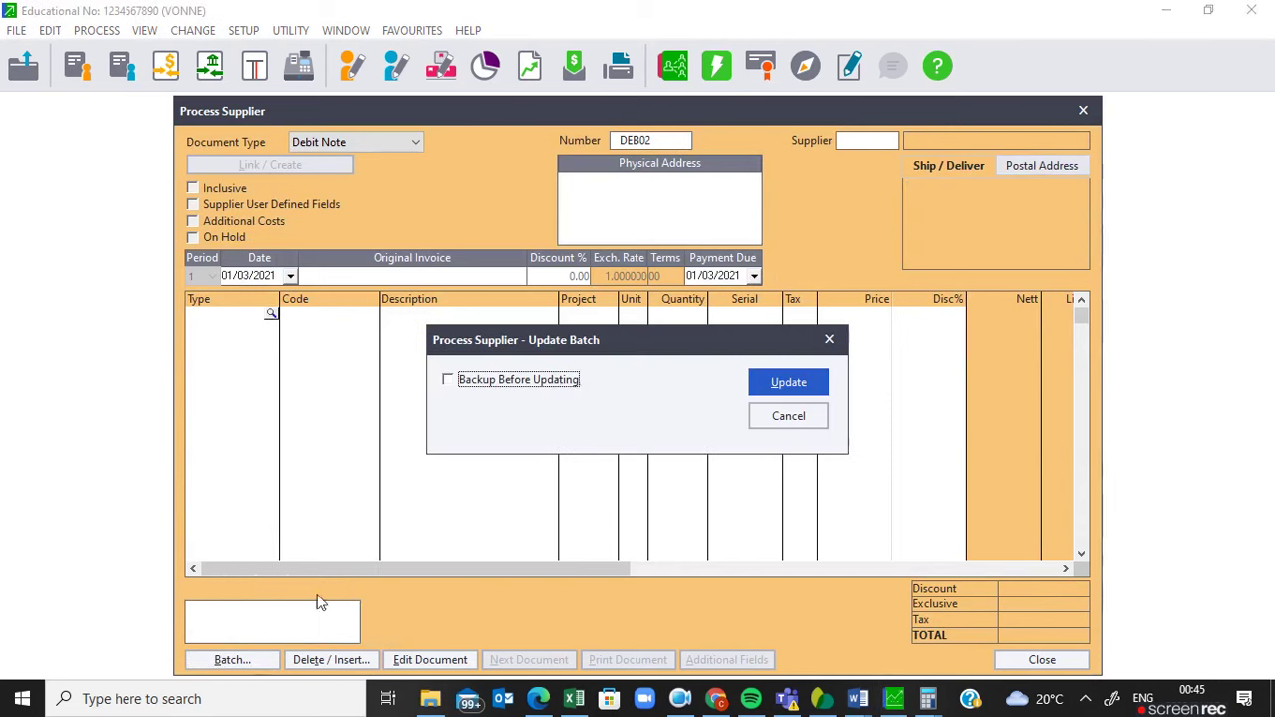
{"action": "left_click", "coordinate": [788, 384]}
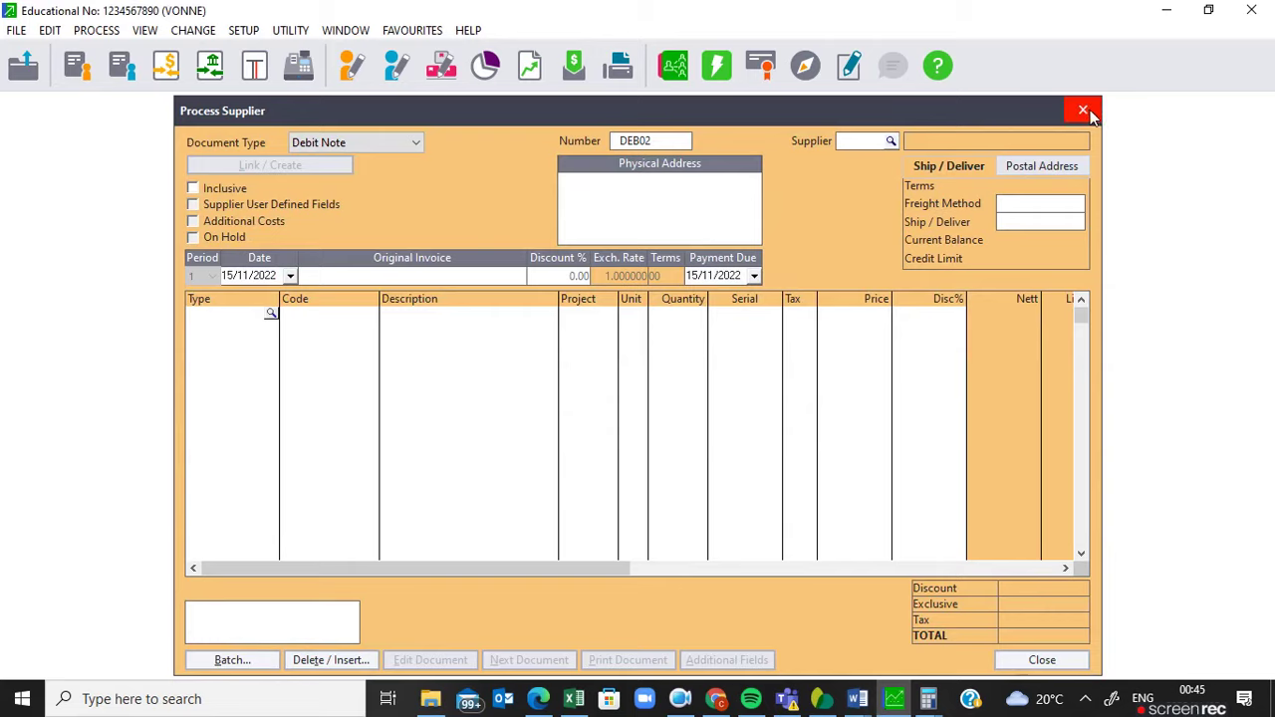
{"action": "left_click", "coordinate": [1082, 110]}
Open customer document processing and review the list of tax invoices in the current batch
{"action": "left_click", "coordinate": [91, 32]}
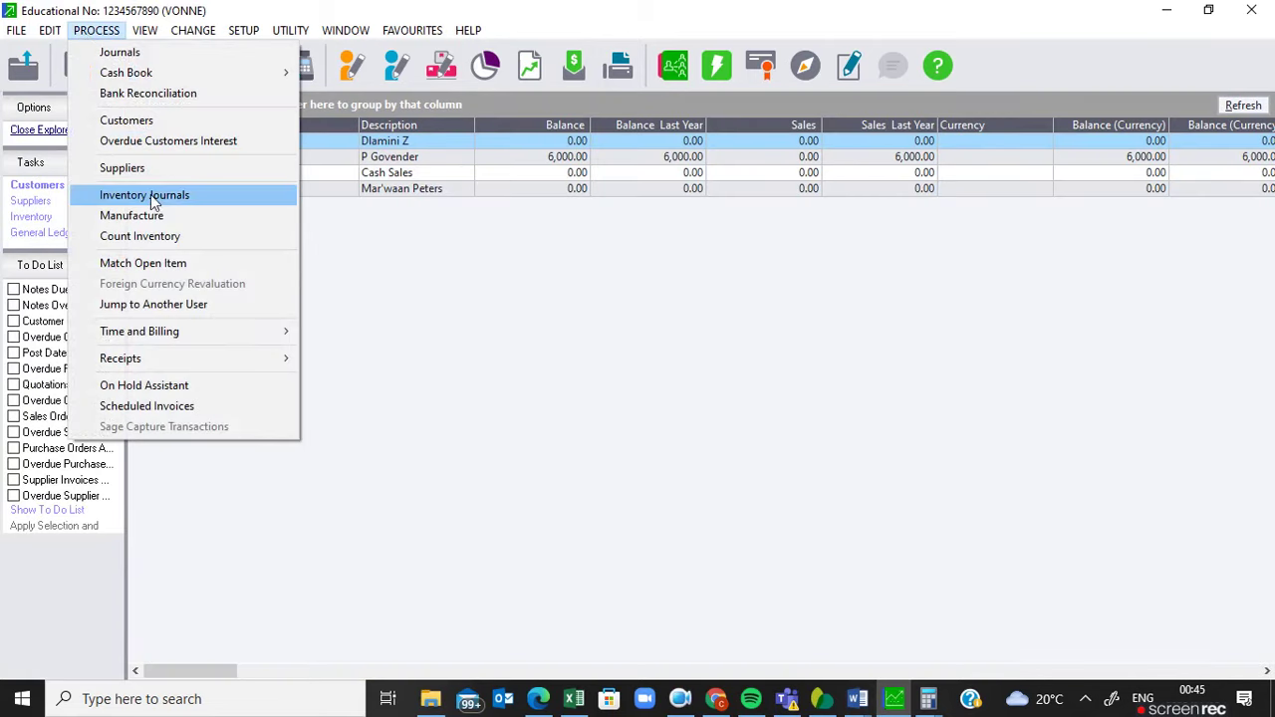
{"action": "left_click", "coordinate": [160, 121]}
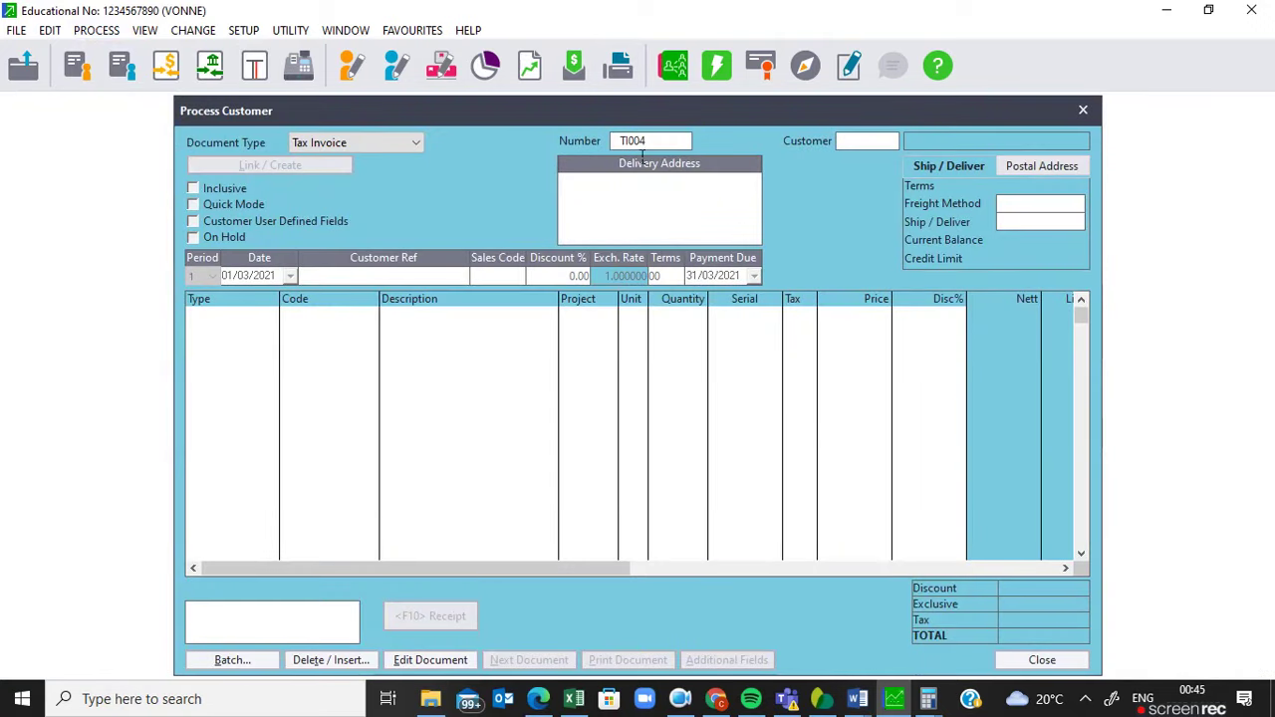
{"action": "left_click", "coordinate": [684, 141]}
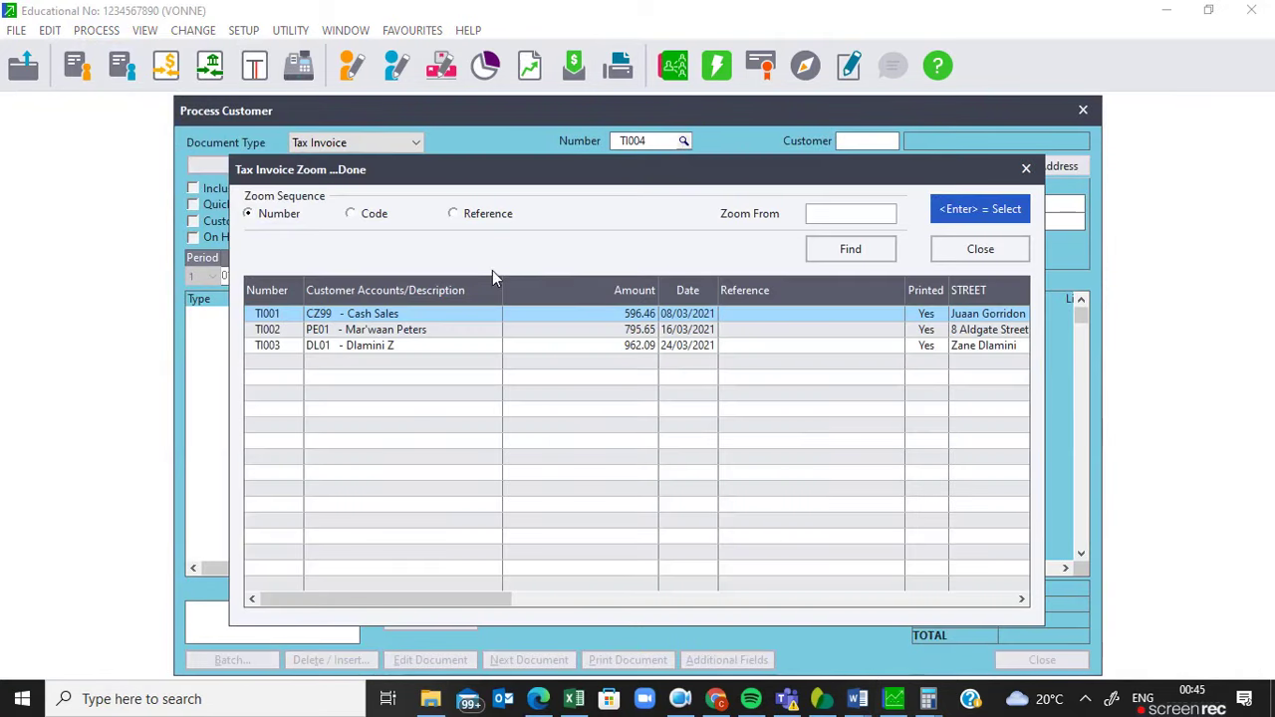
{"action": "left_click", "coordinate": [1027, 169]}
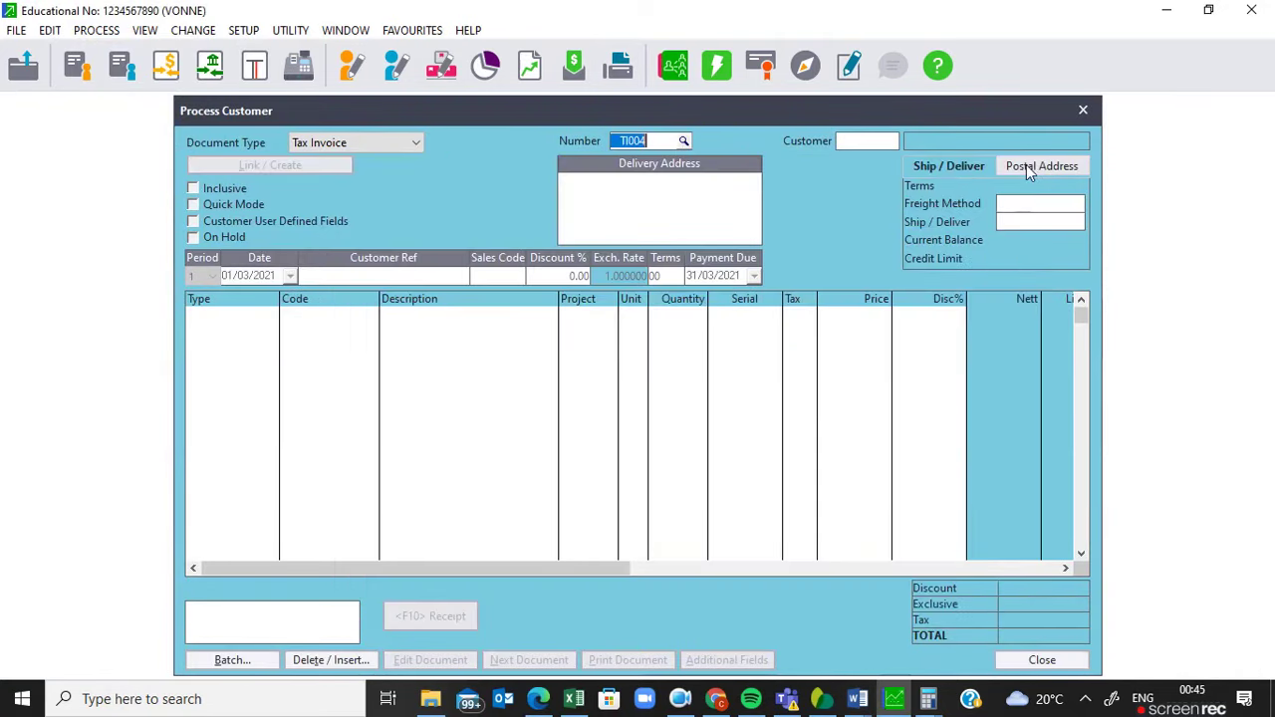
Update the customer tax invoice batch without a backup and recheck the tax invoice list
{"action": "left_click", "coordinate": [228, 667]}
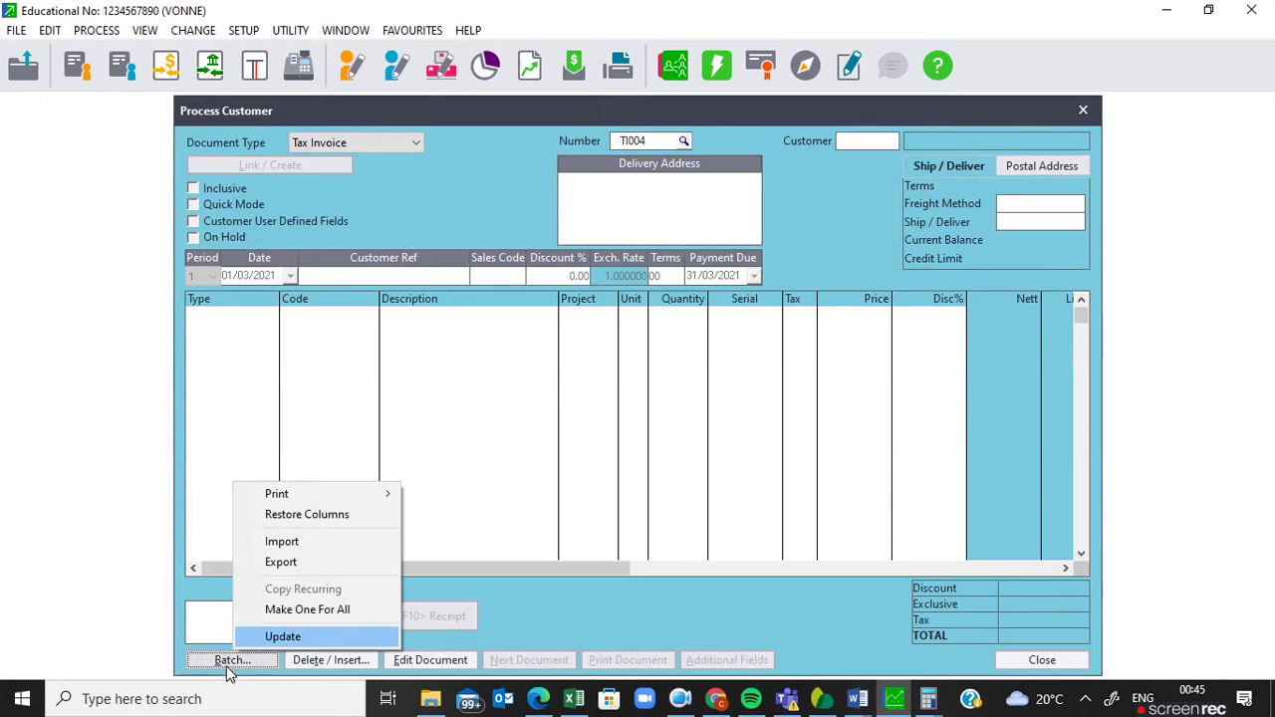
{"action": "left_click", "coordinate": [283, 638]}
{"action": "left_click", "coordinate": [806, 381]}
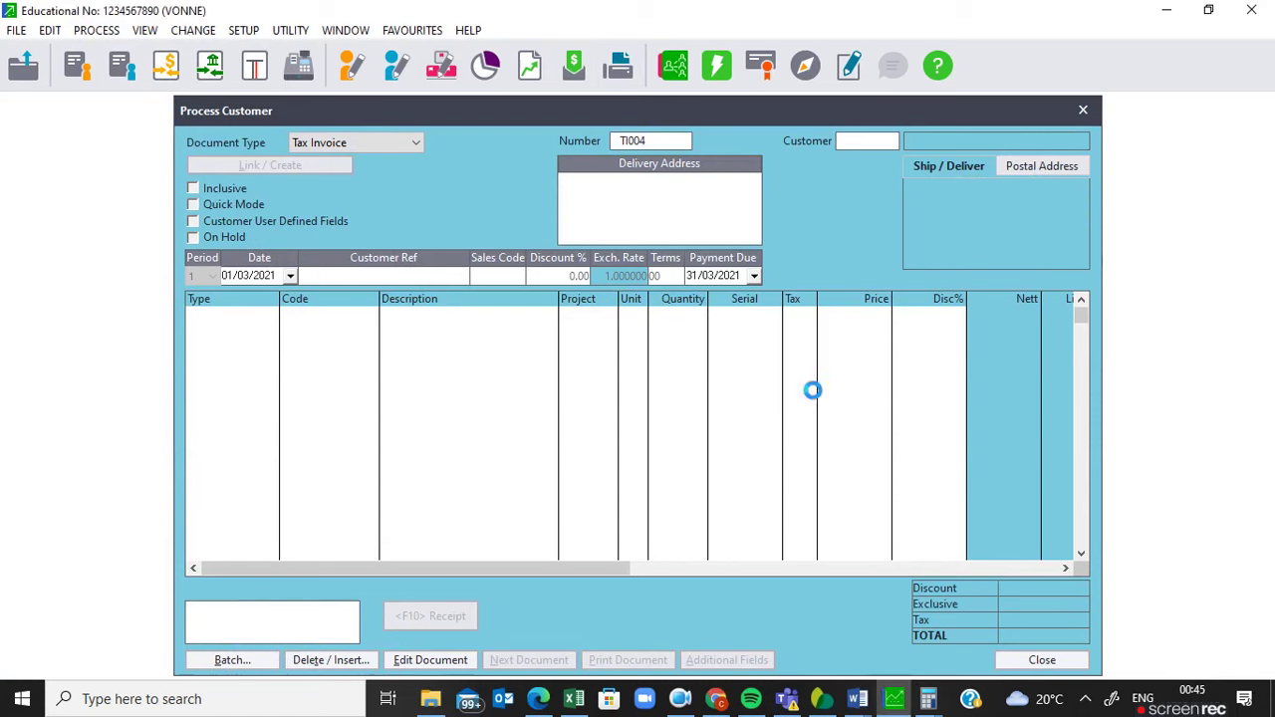
{"action": "left_click", "coordinate": [683, 142]}
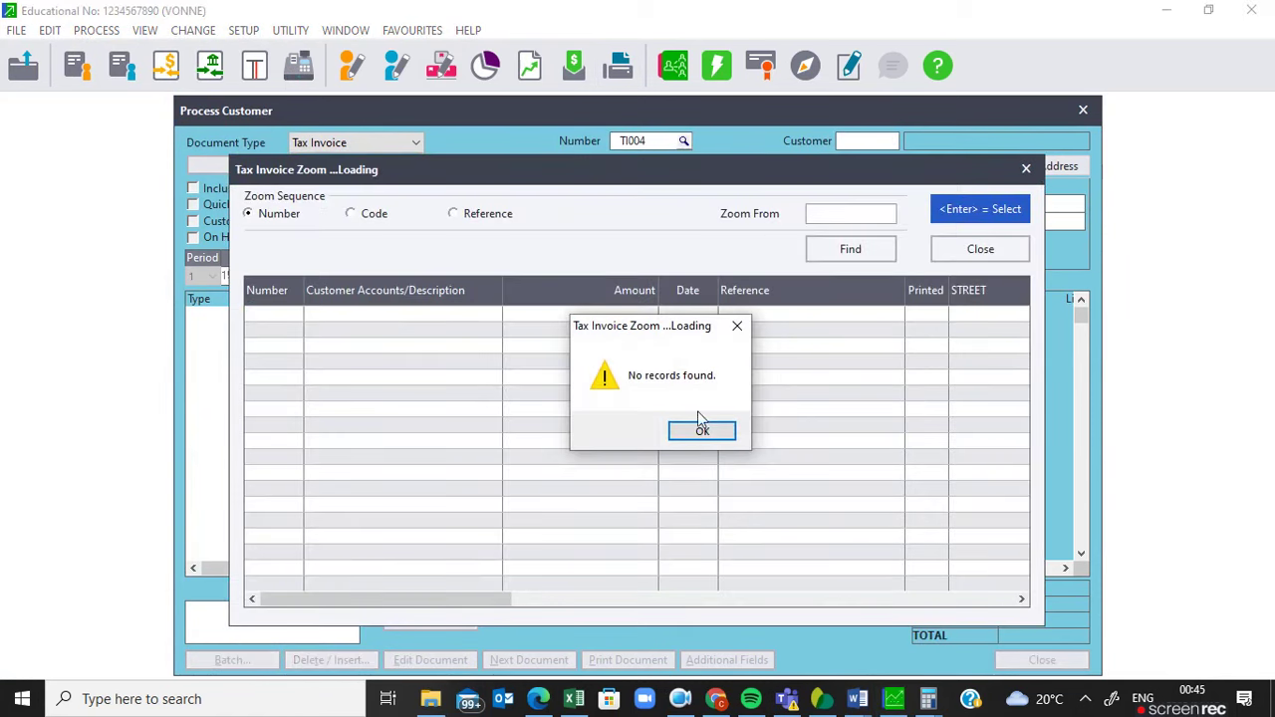
{"action": "left_click", "coordinate": [697, 433]}
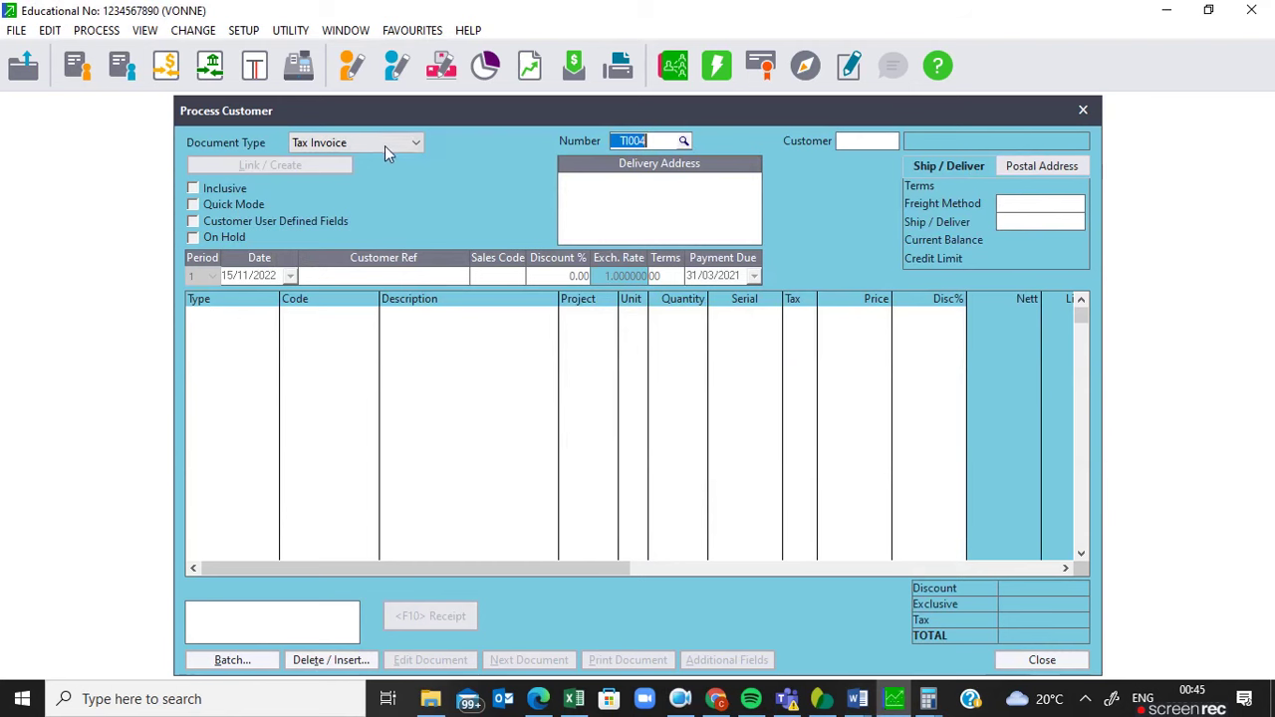
Switch the customer document type to Credit Note, update that batch without a backup, and close customer processing
{"action": "left_click", "coordinate": [416, 142]}
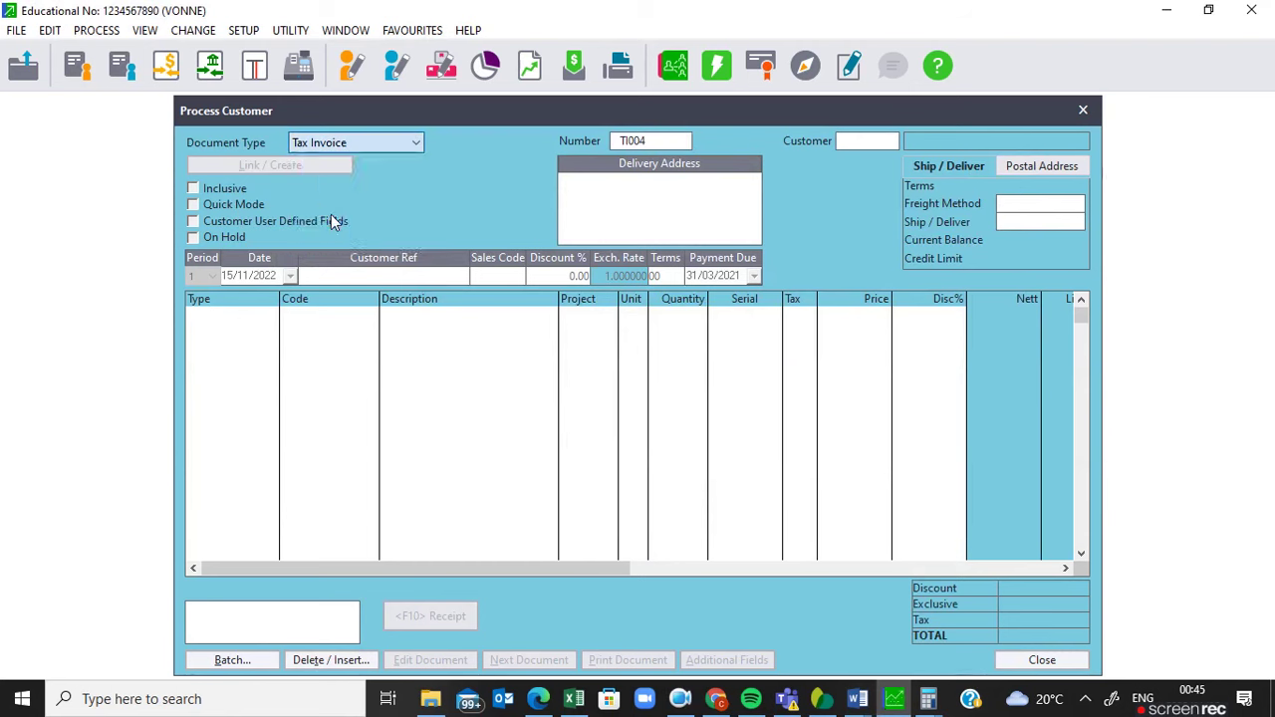
{"action": "left_click", "coordinate": [335, 219]}
{"action": "left_click", "coordinate": [235, 666]}
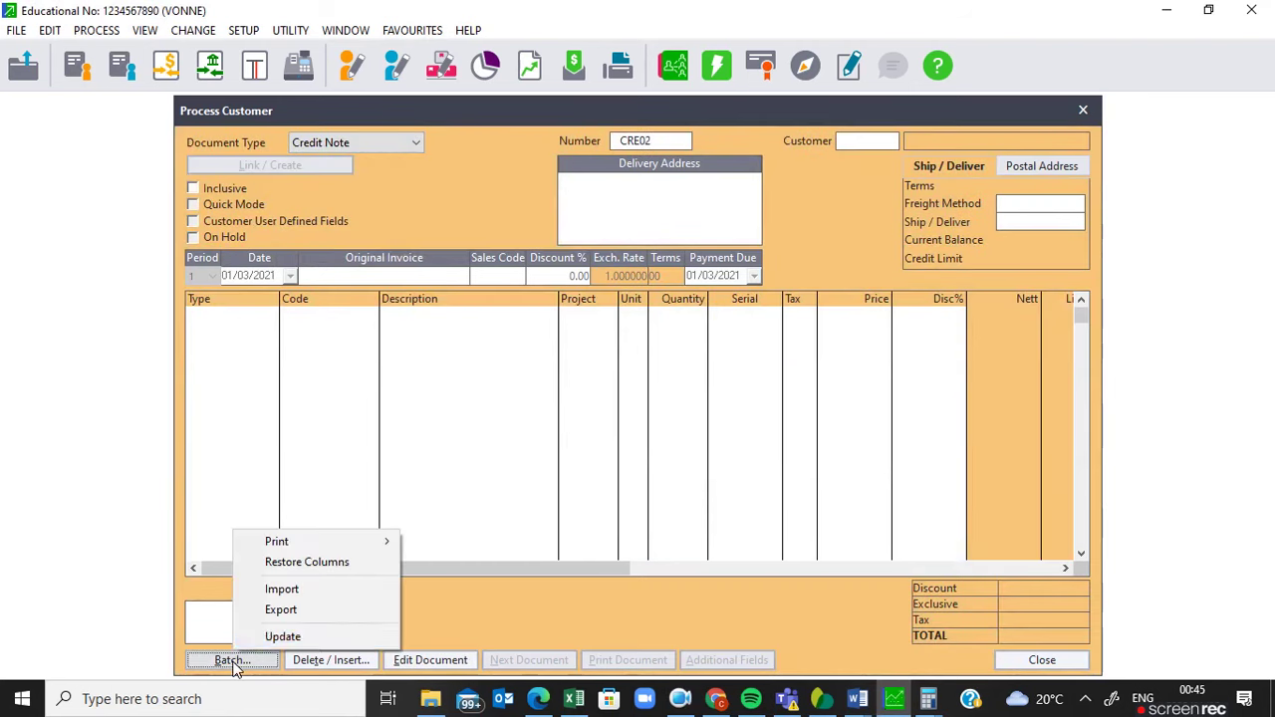
{"action": "left_click", "coordinate": [285, 636]}
{"action": "left_click", "coordinate": [779, 383]}
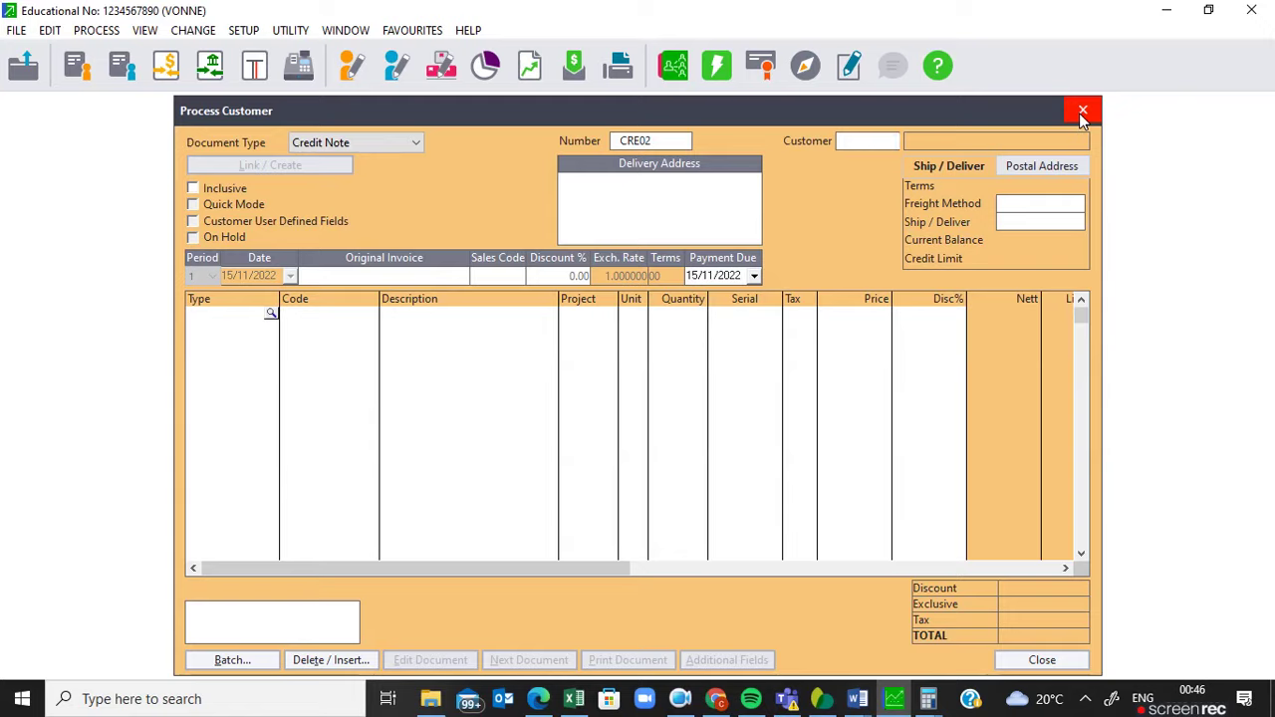
{"action": "left_click", "coordinate": [1080, 111]}
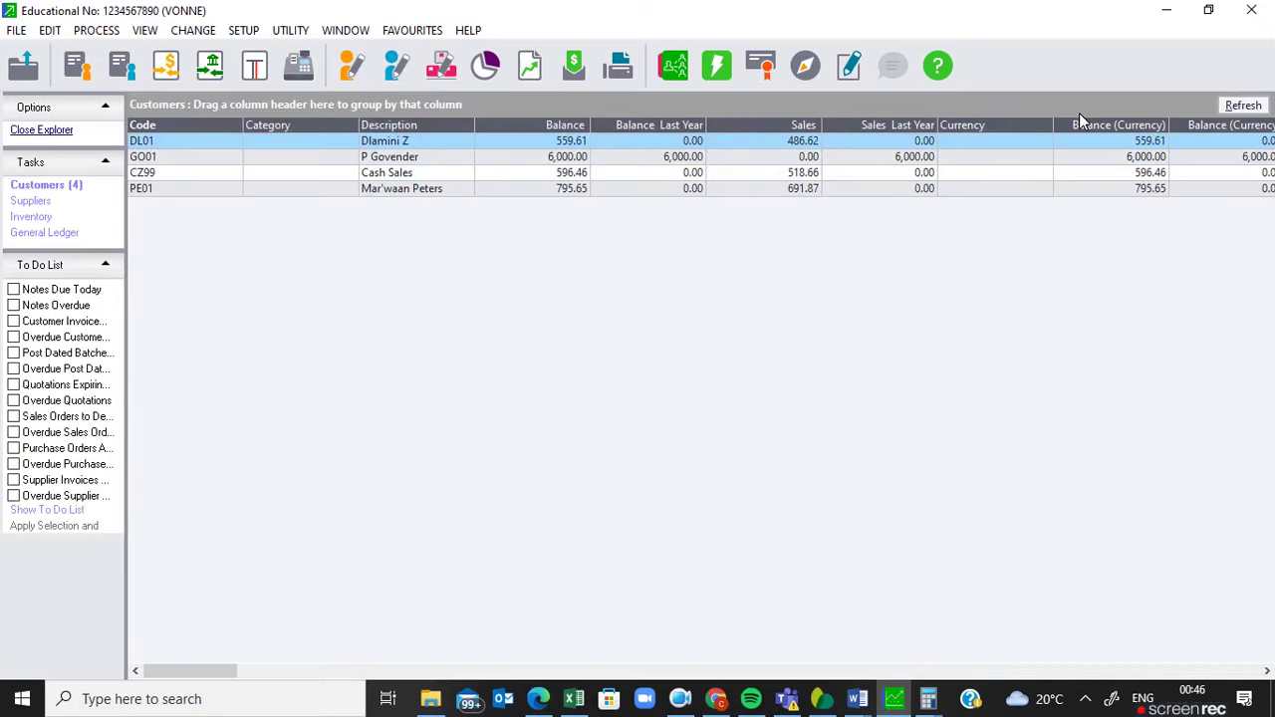
Open the 07 - Suppliers Journal in journal processing and update only this journal batch, without backup or batch printing
{"action": "left_click", "coordinate": [97, 31]}
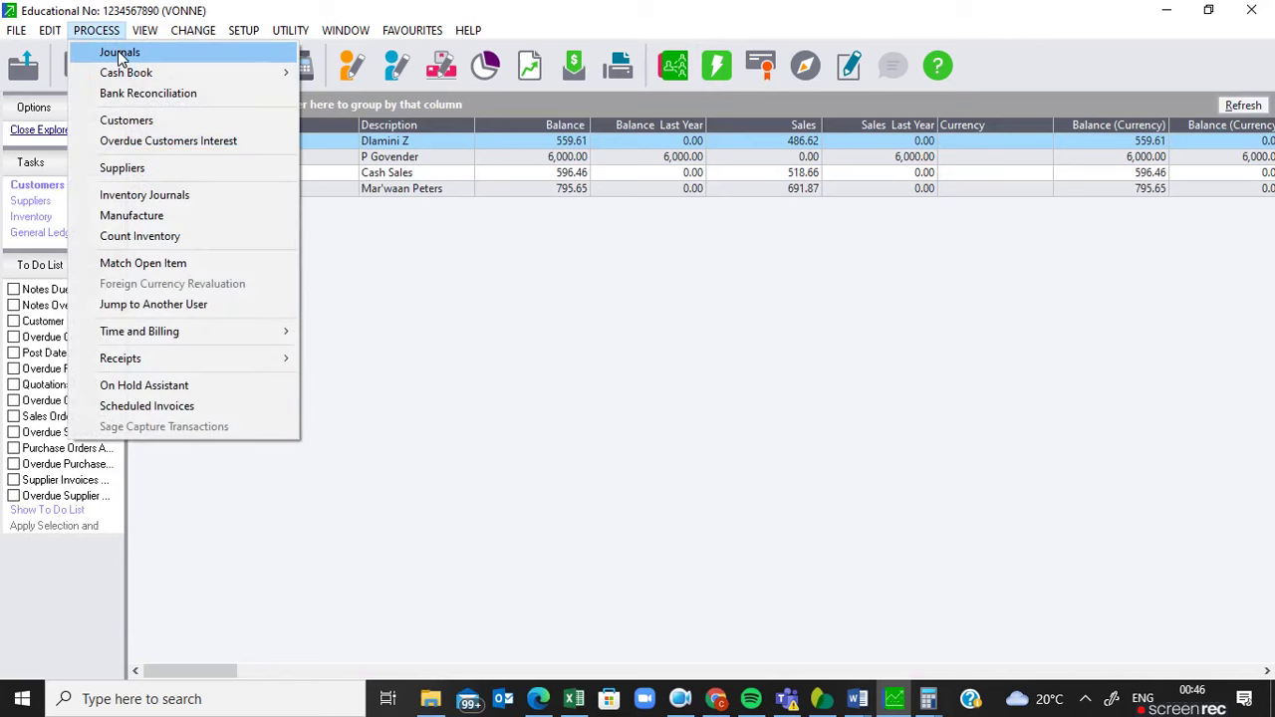
{"action": "left_click", "coordinate": [120, 52]}
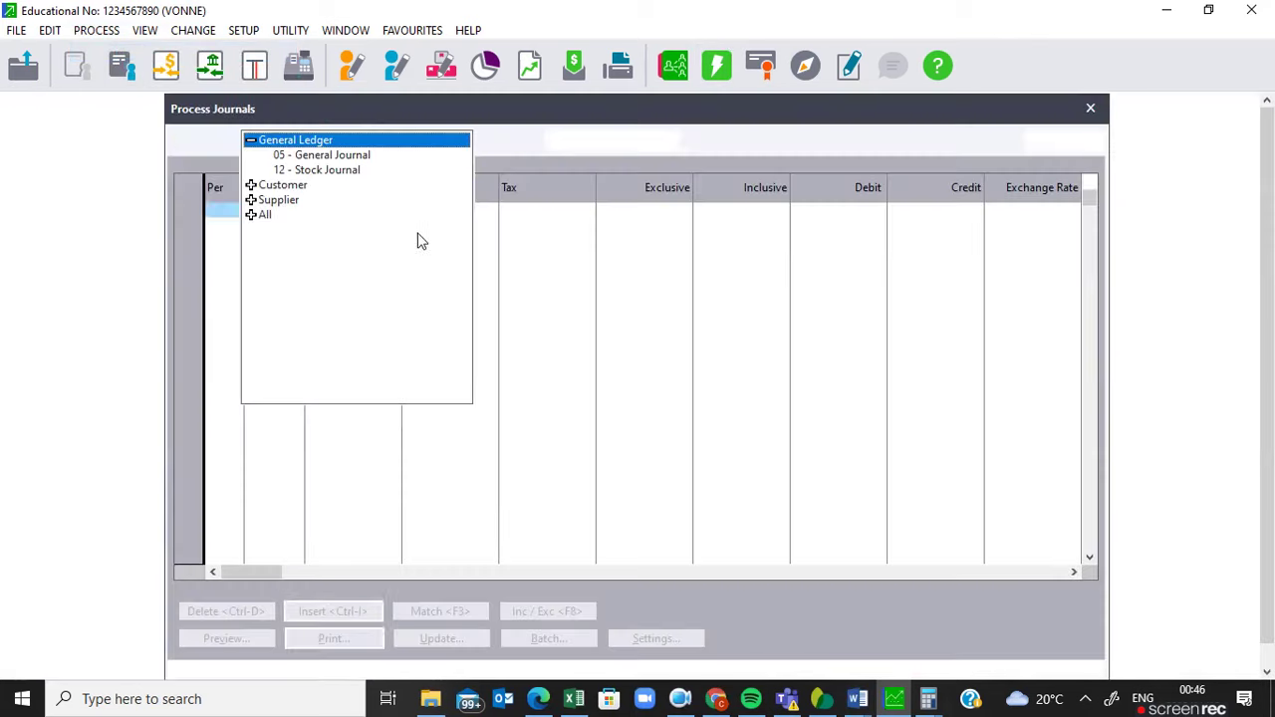
{"action": "left_click", "coordinate": [295, 201]}
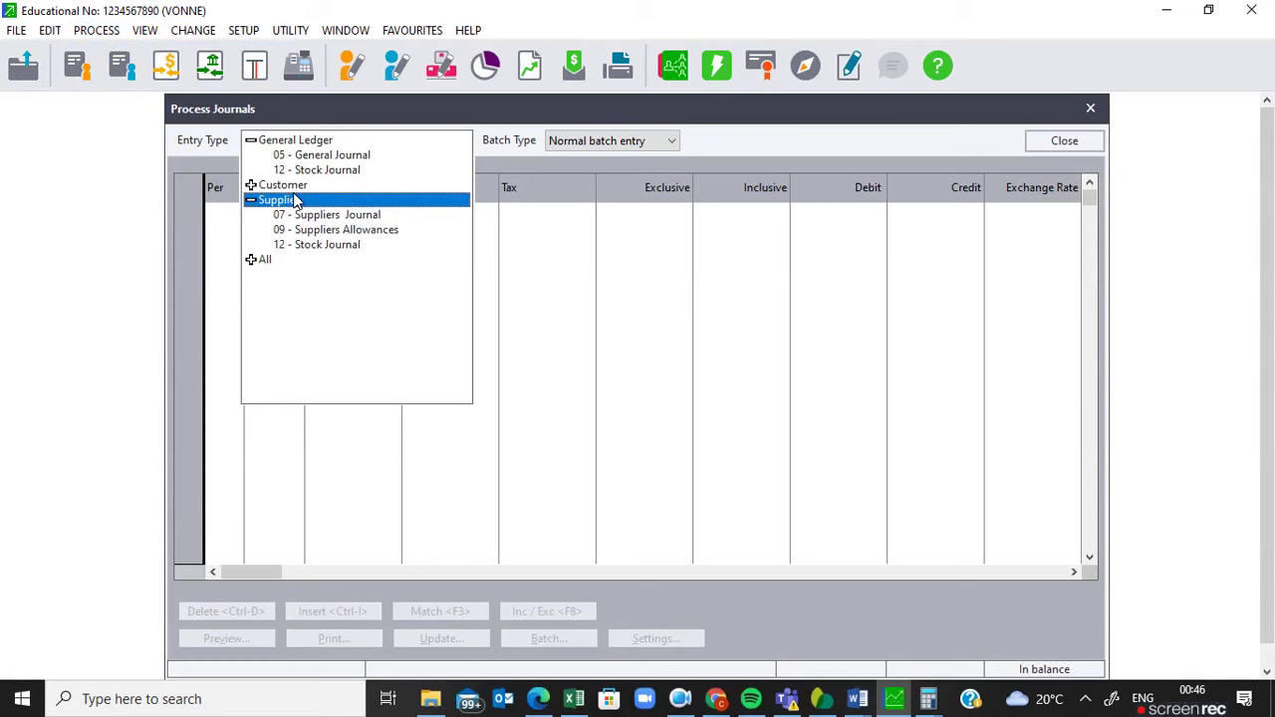
{"action": "left_click", "coordinate": [311, 215]}
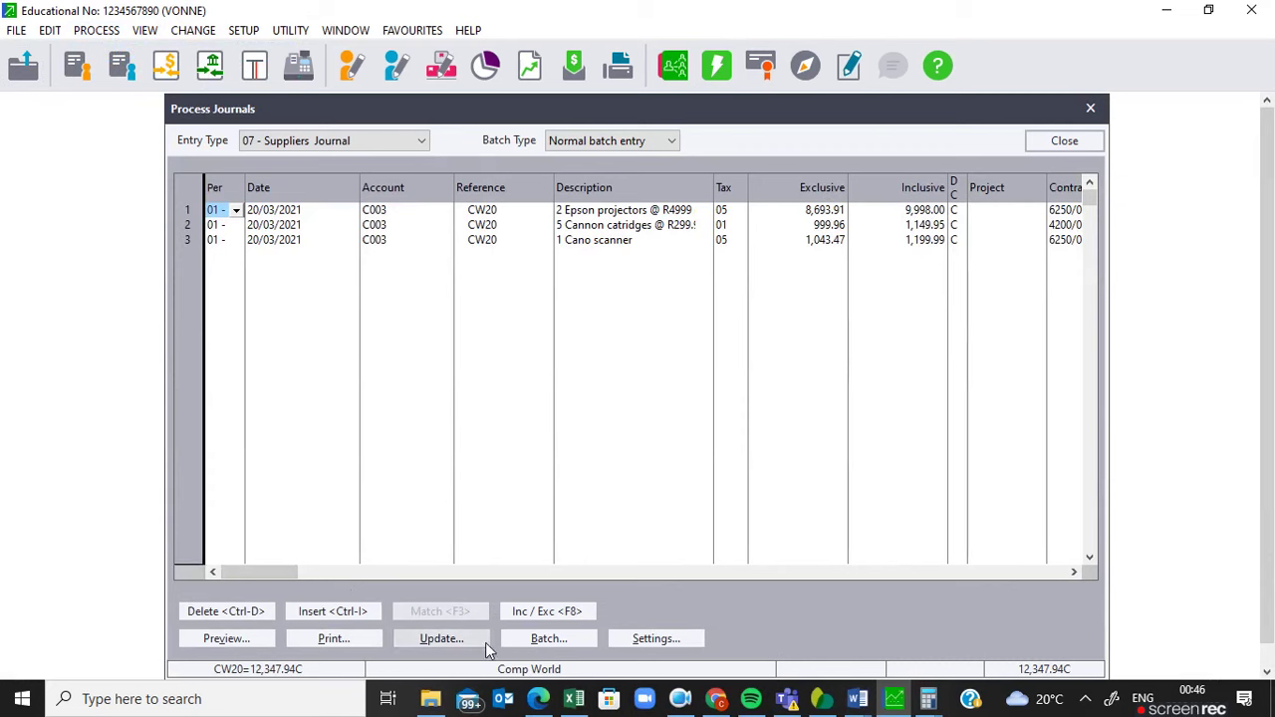
{"action": "left_click", "coordinate": [443, 643]}
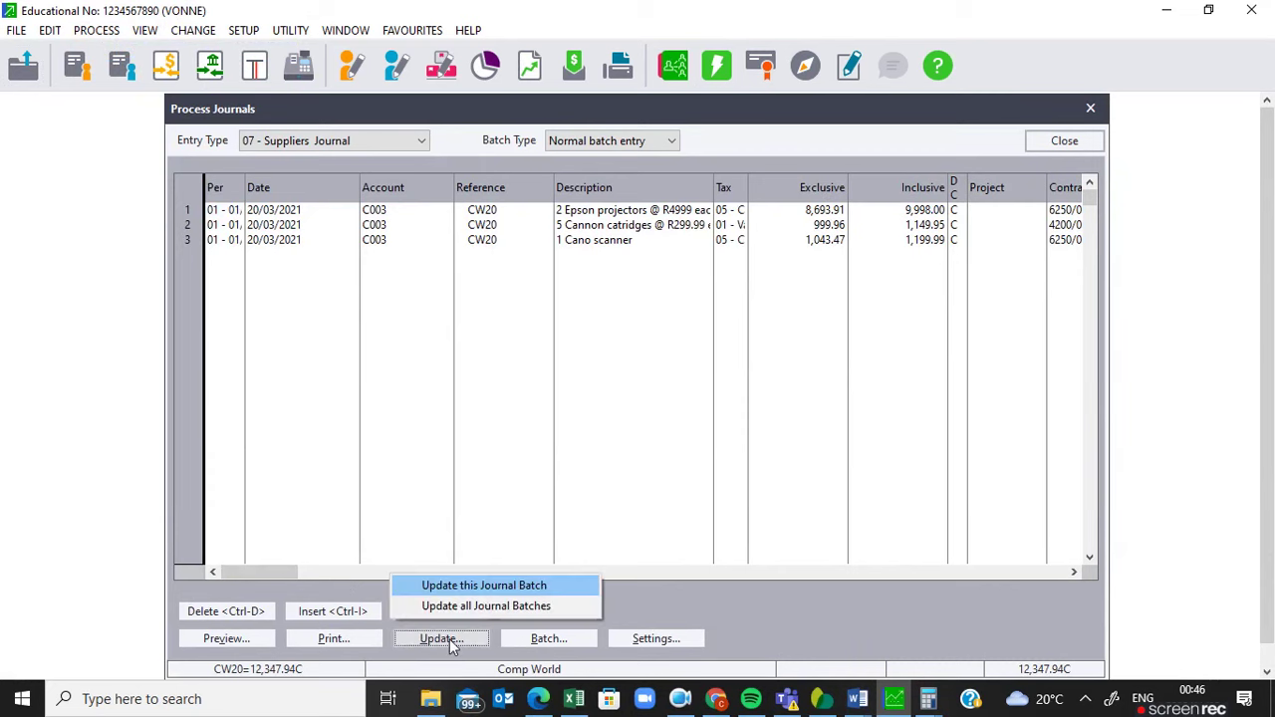
{"action": "left_click", "coordinate": [535, 587]}
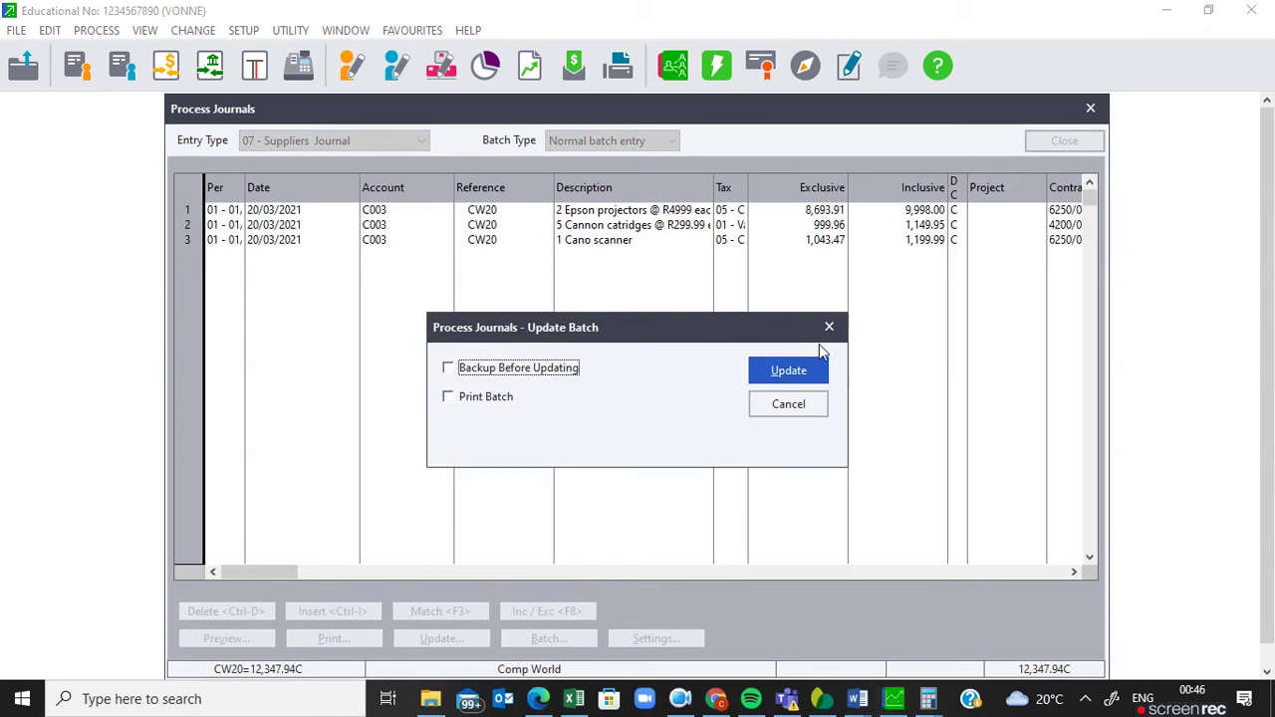
{"action": "left_click", "coordinate": [788, 371]}
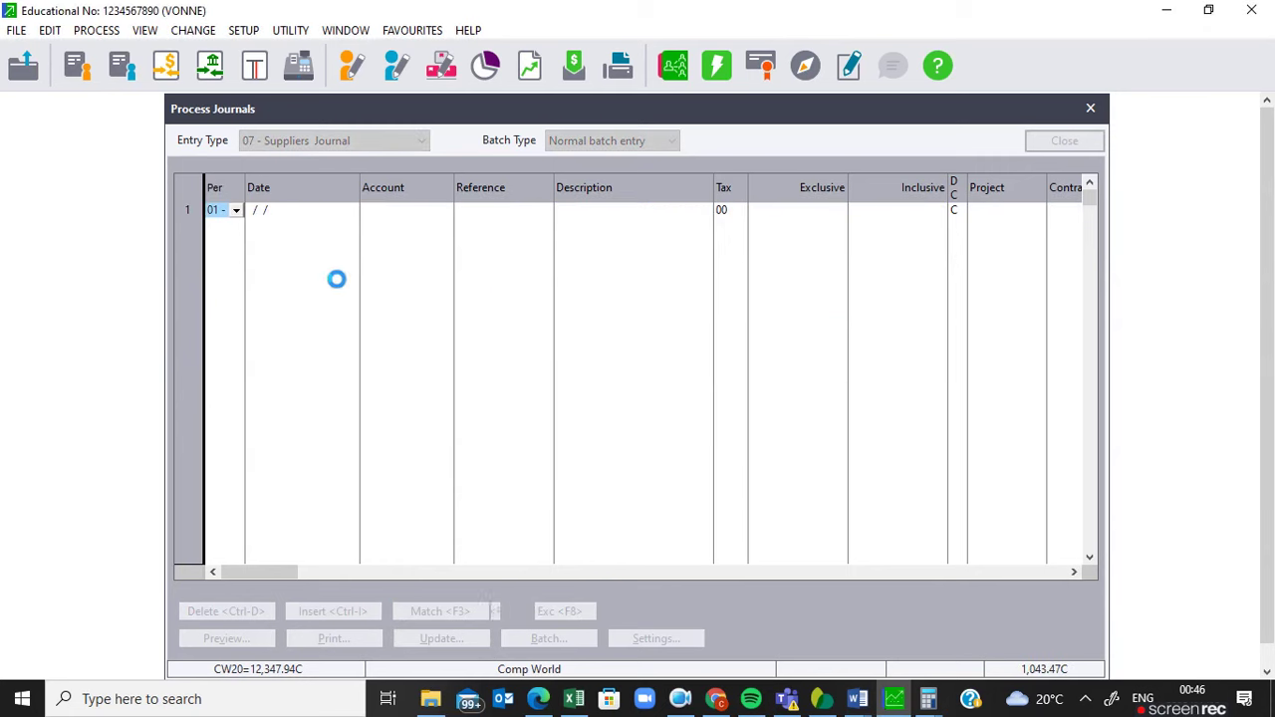
Switch the journal entry type to 09 - Suppliers Allowances, update only this journal batch without backup or printing, and close journal processing
{"action": "left_click", "coordinate": [421, 141]}
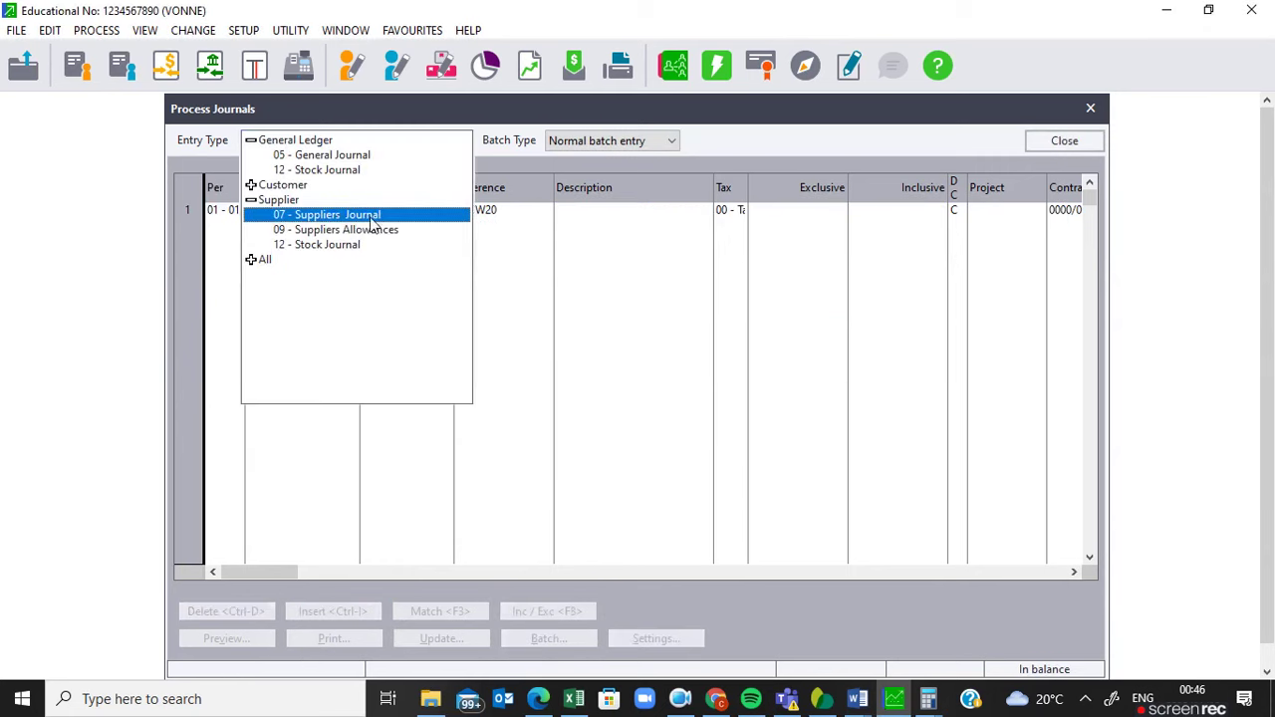
{"action": "left_click", "coordinate": [367, 231]}
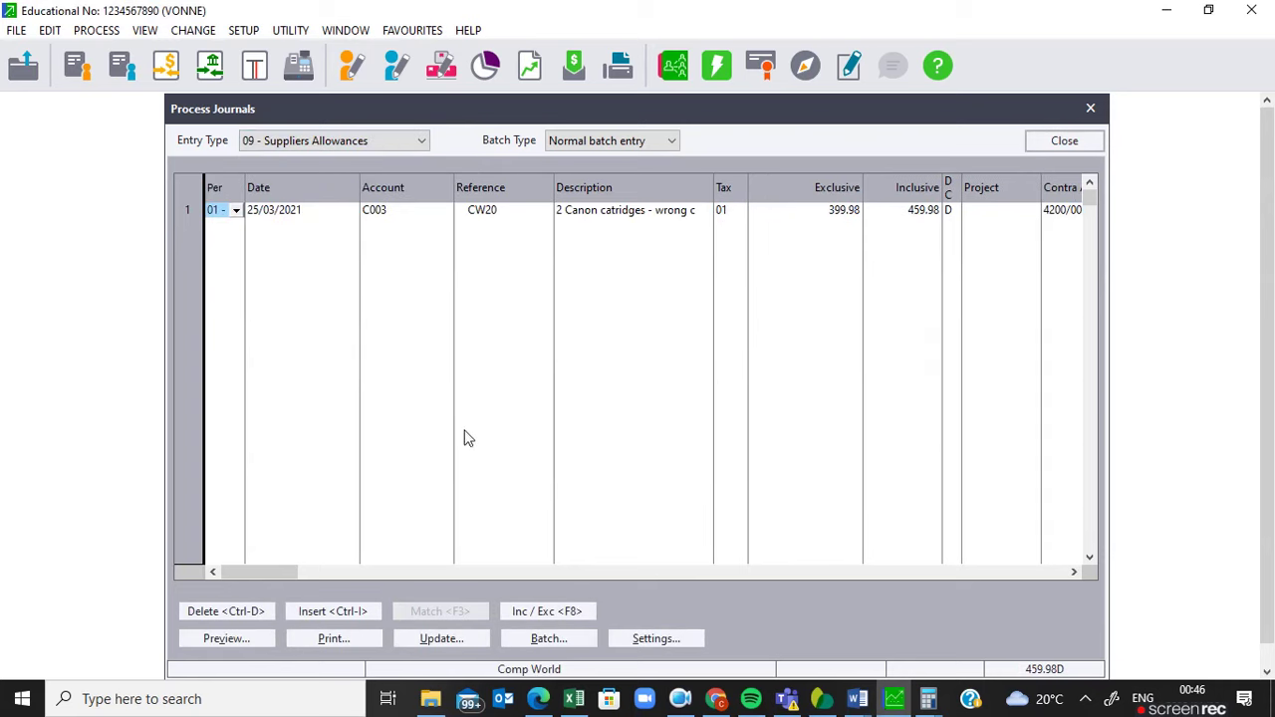
{"action": "left_click", "coordinate": [458, 638]}
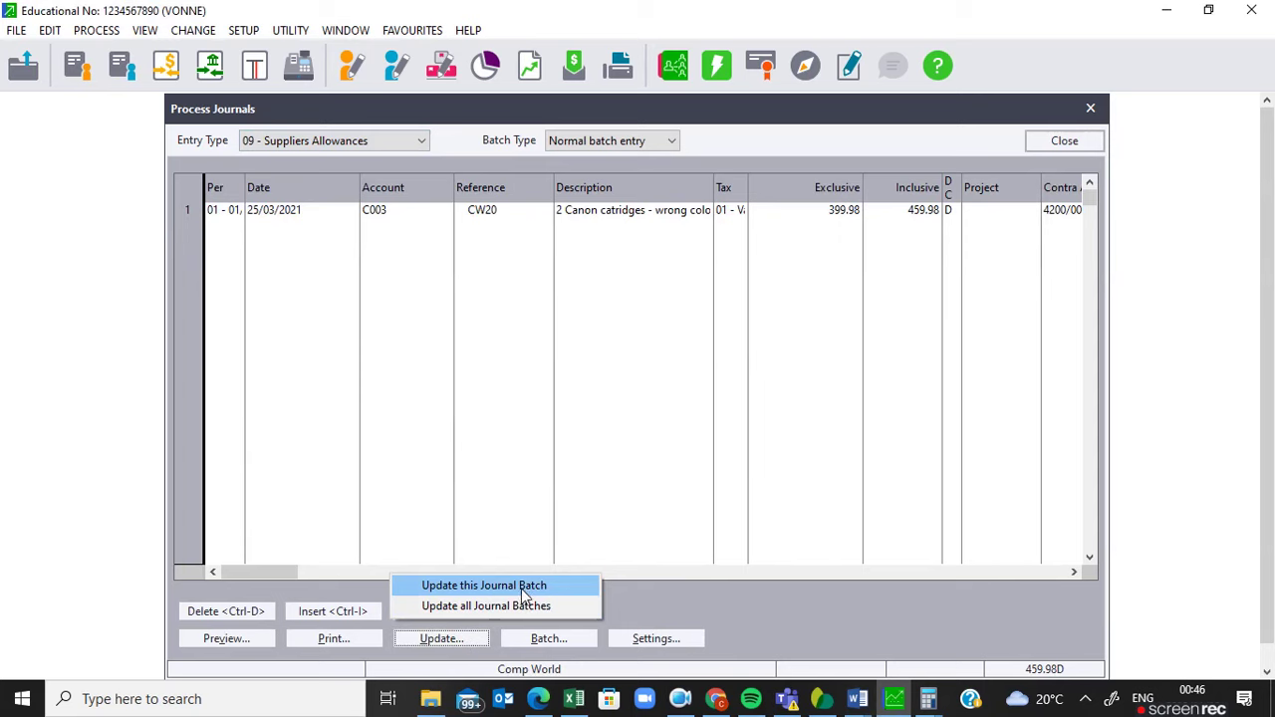
{"action": "left_click", "coordinate": [518, 591]}
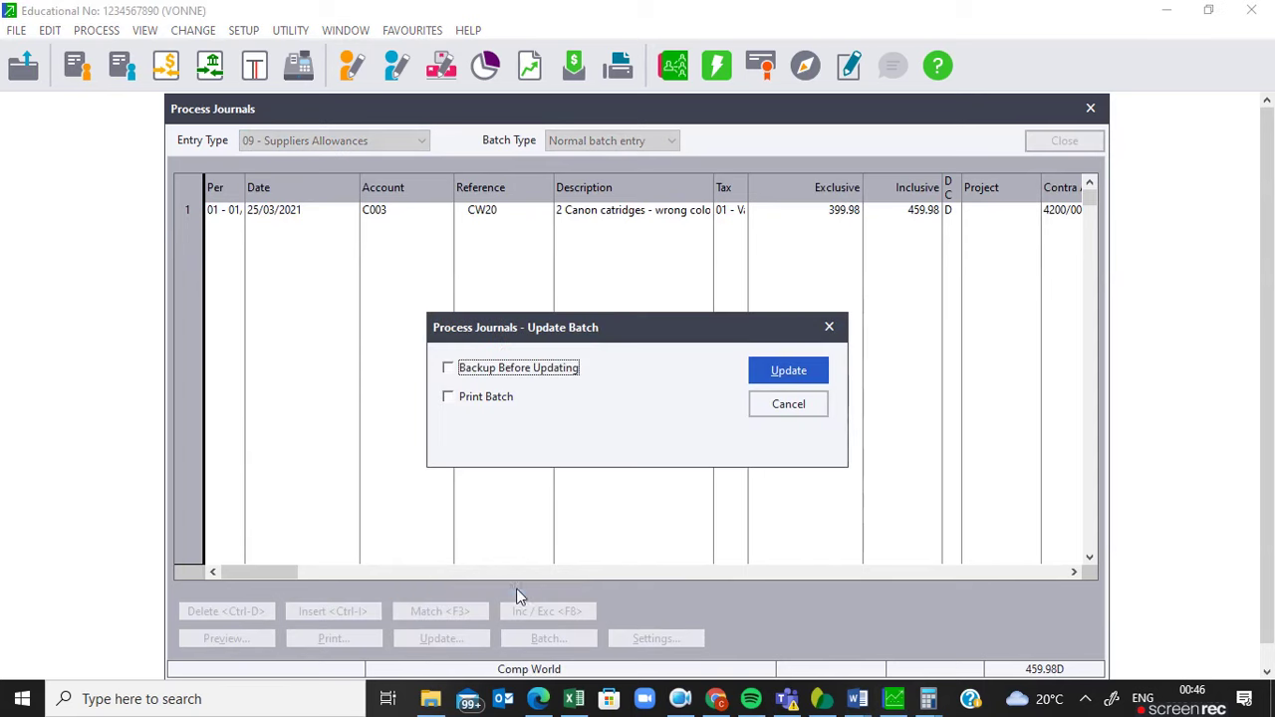
{"action": "left_click", "coordinate": [797, 374]}
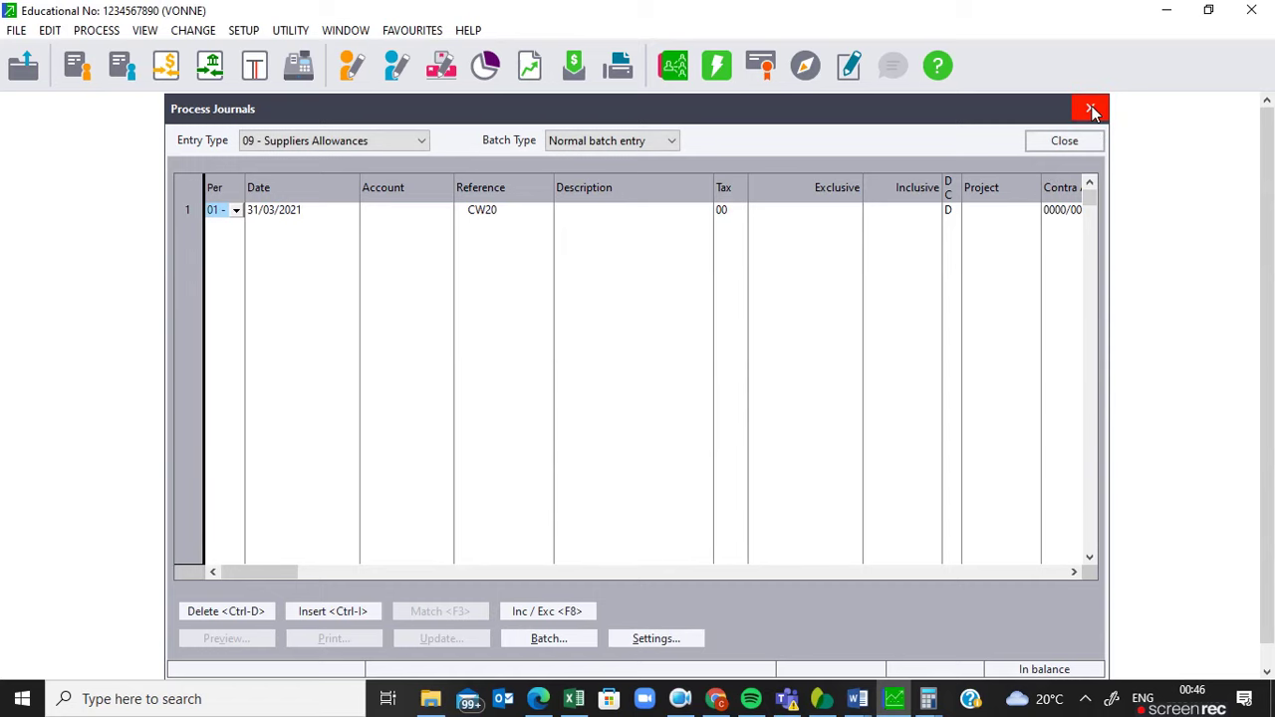
{"action": "left_click", "coordinate": [1092, 109]}
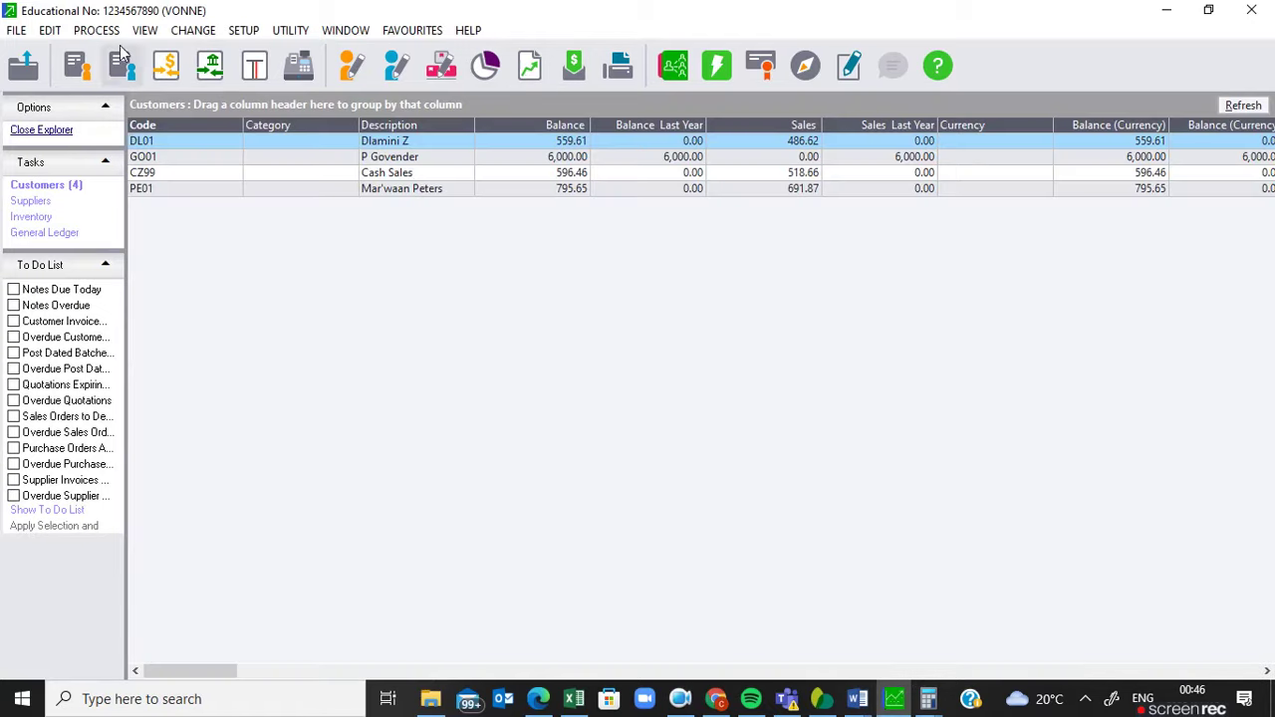
Open cash book processing for 01 - 8400/000 BANK and decline to connect the cash book to Bank Feeds
{"action": "left_click", "coordinate": [96, 29]}
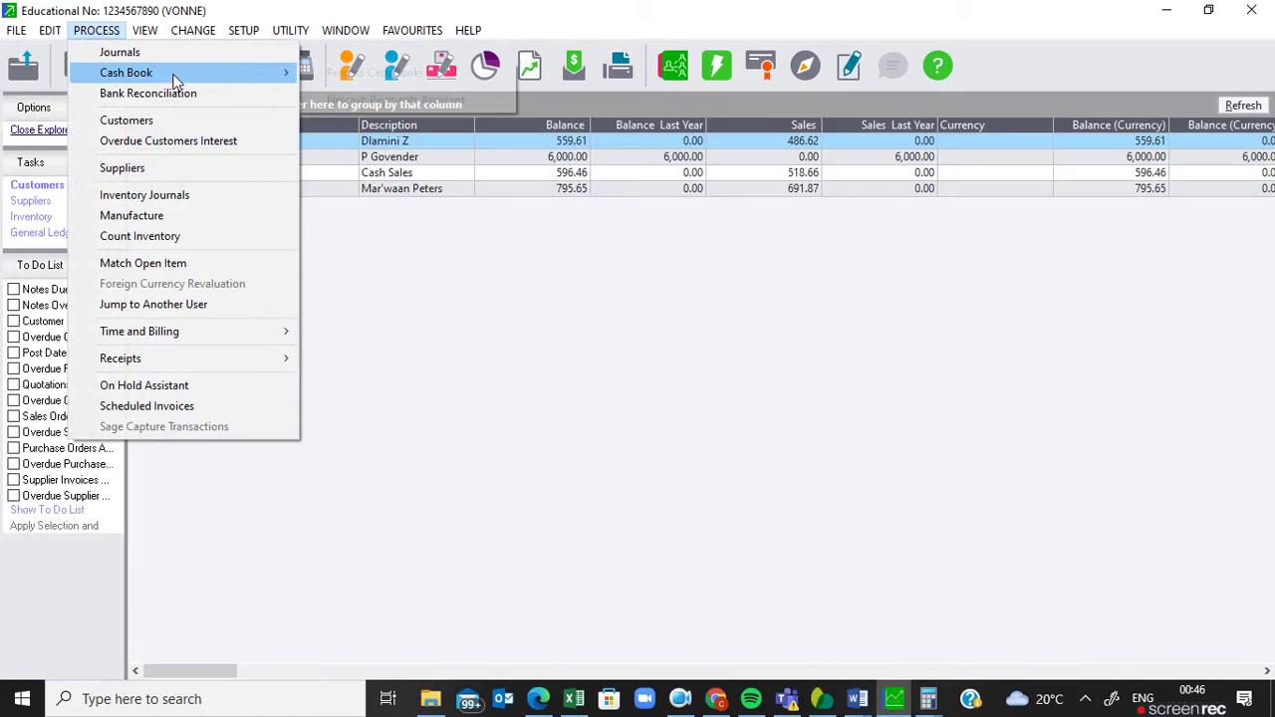
{"action": "mouse_move", "coordinate": [181, 73]}
{"action": "left_click", "coordinate": [345, 74]}
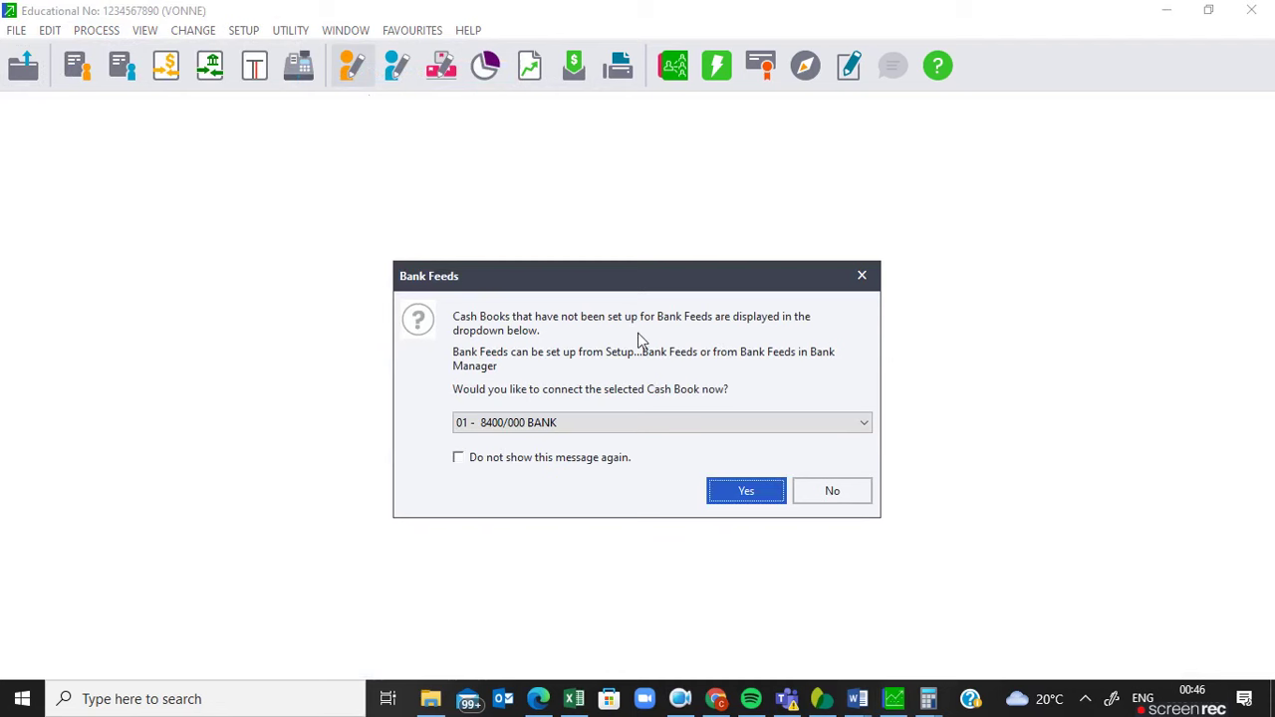
{"action": "left_click", "coordinate": [827, 490]}
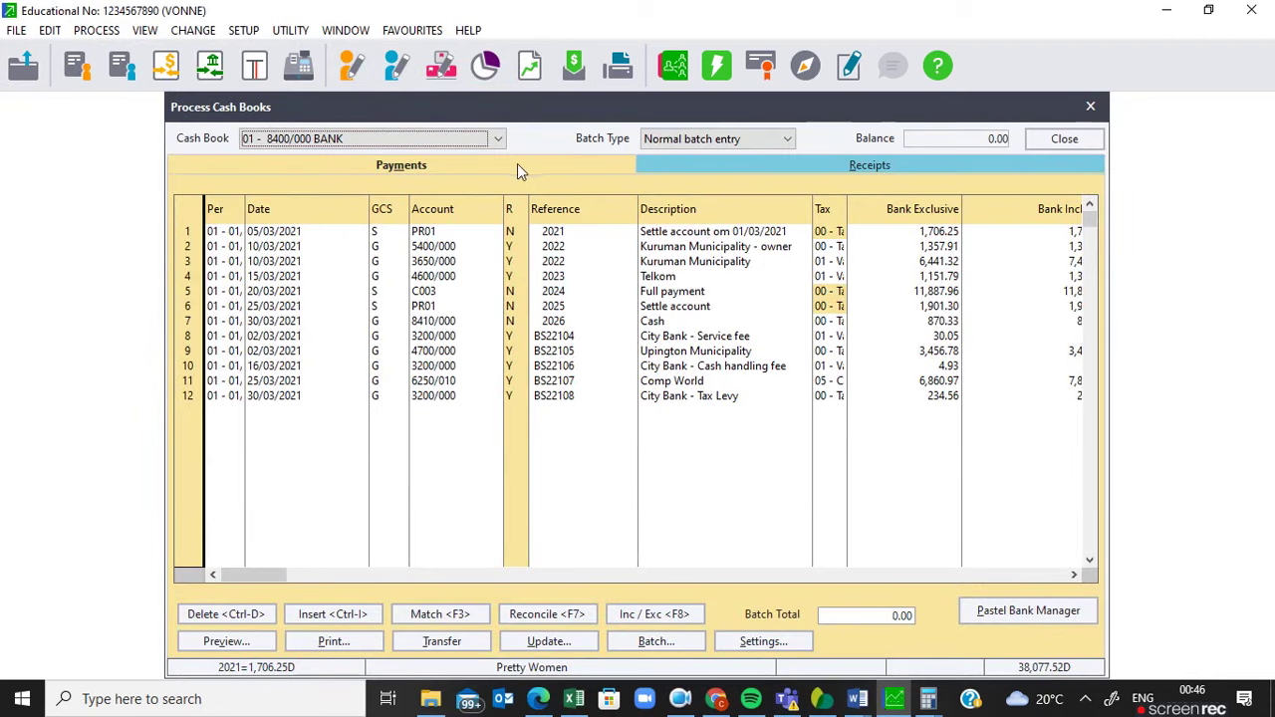
Review the bank cash book's receipts, return to its payments, and update both batches without backup, batch printing or cheque printing
{"action": "left_click", "coordinate": [573, 644]}
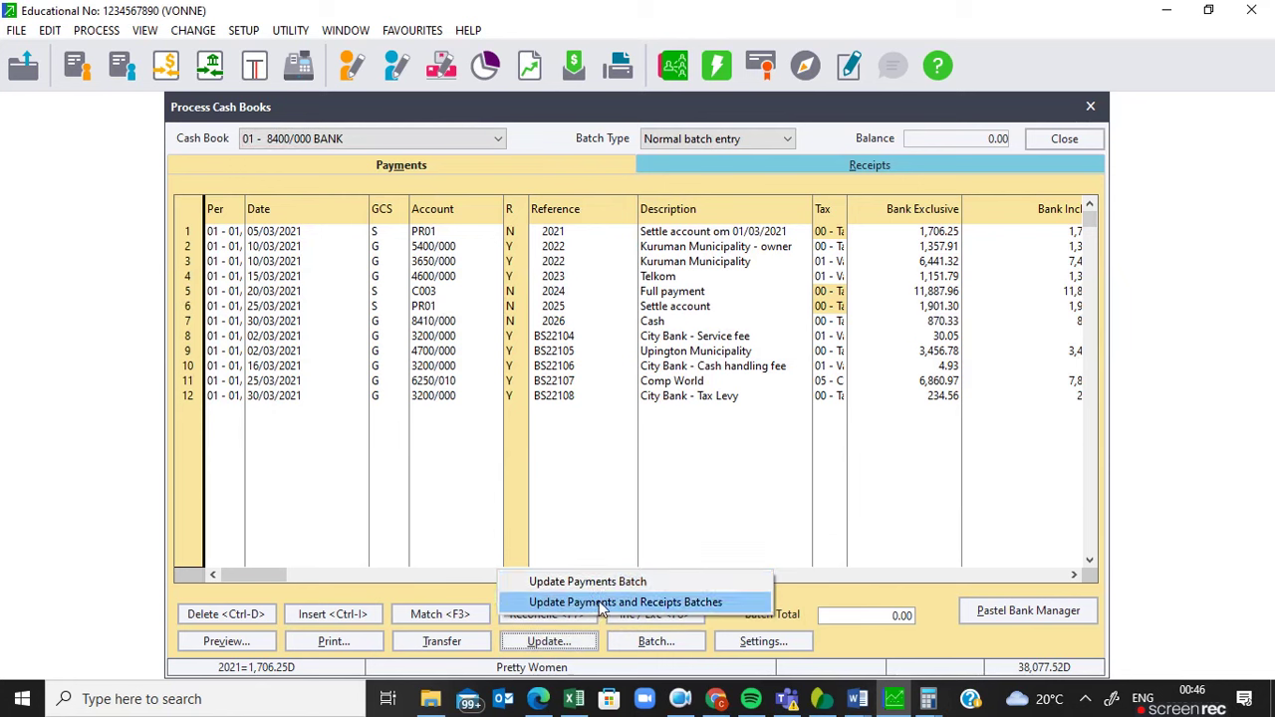
{"action": "left_click", "coordinate": [841, 171]}
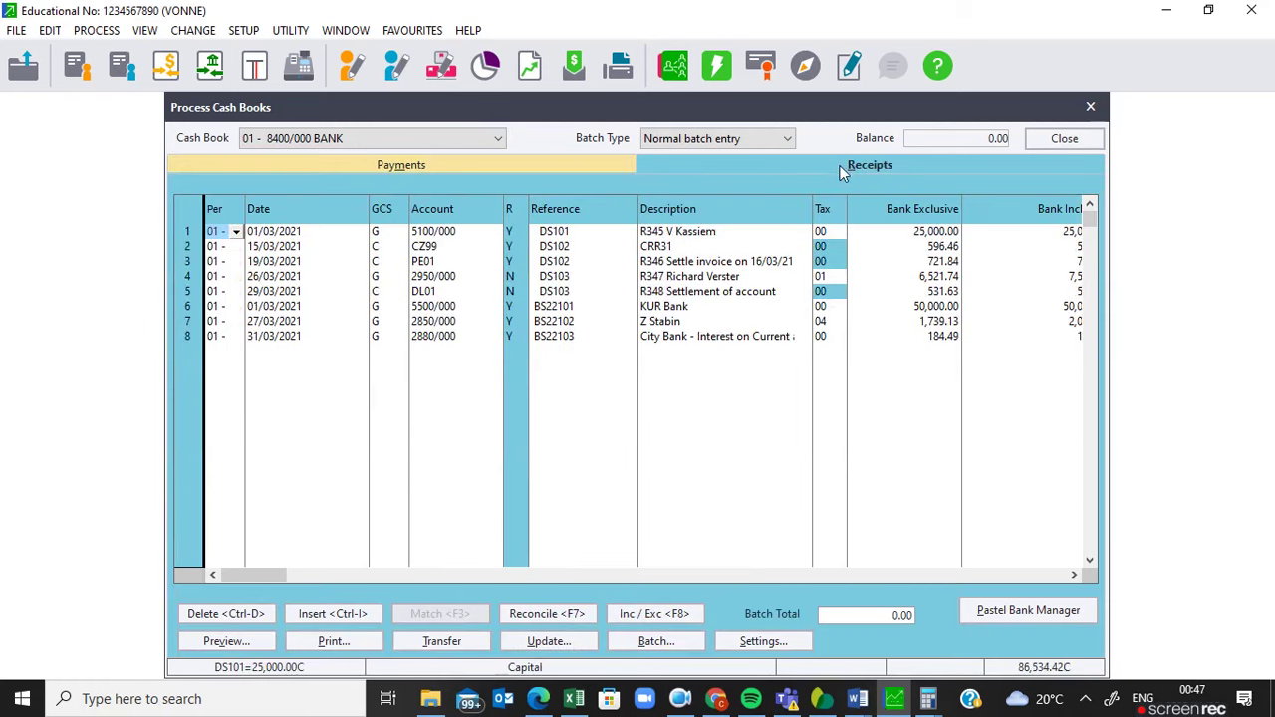
{"action": "left_click", "coordinate": [623, 172]}
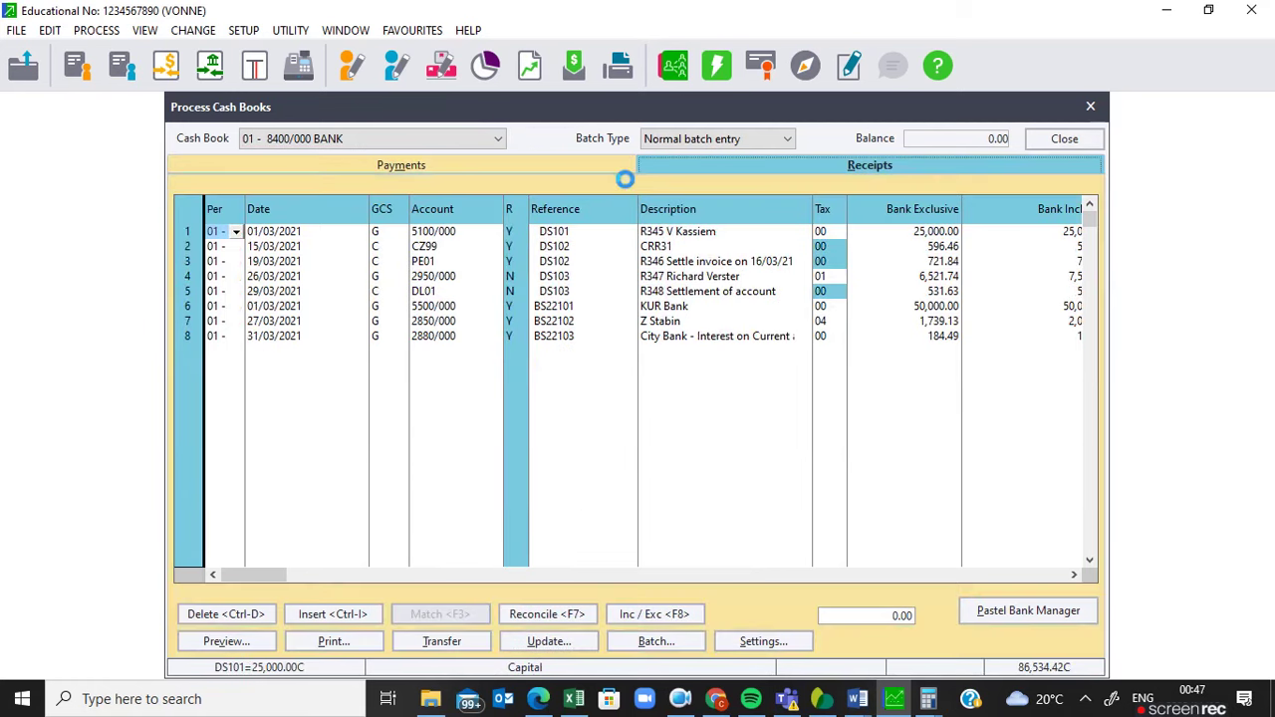
{"action": "left_click", "coordinate": [549, 648]}
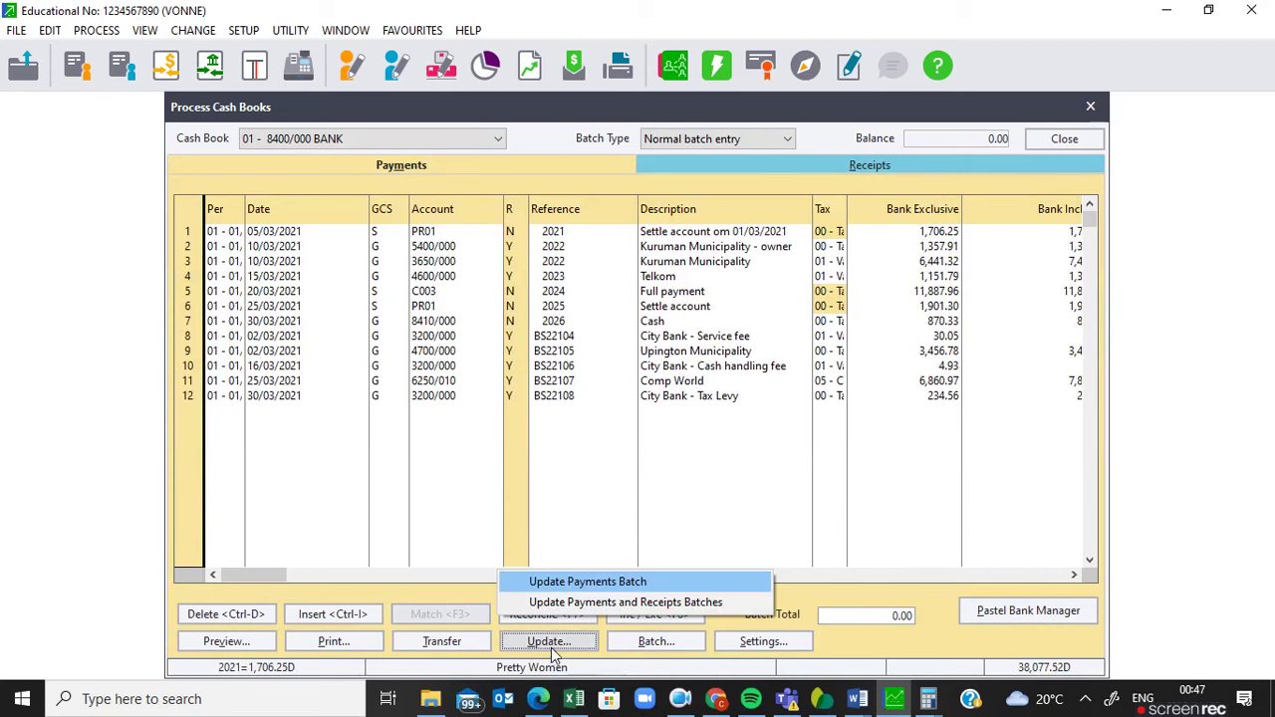
{"action": "left_click", "coordinate": [609, 603]}
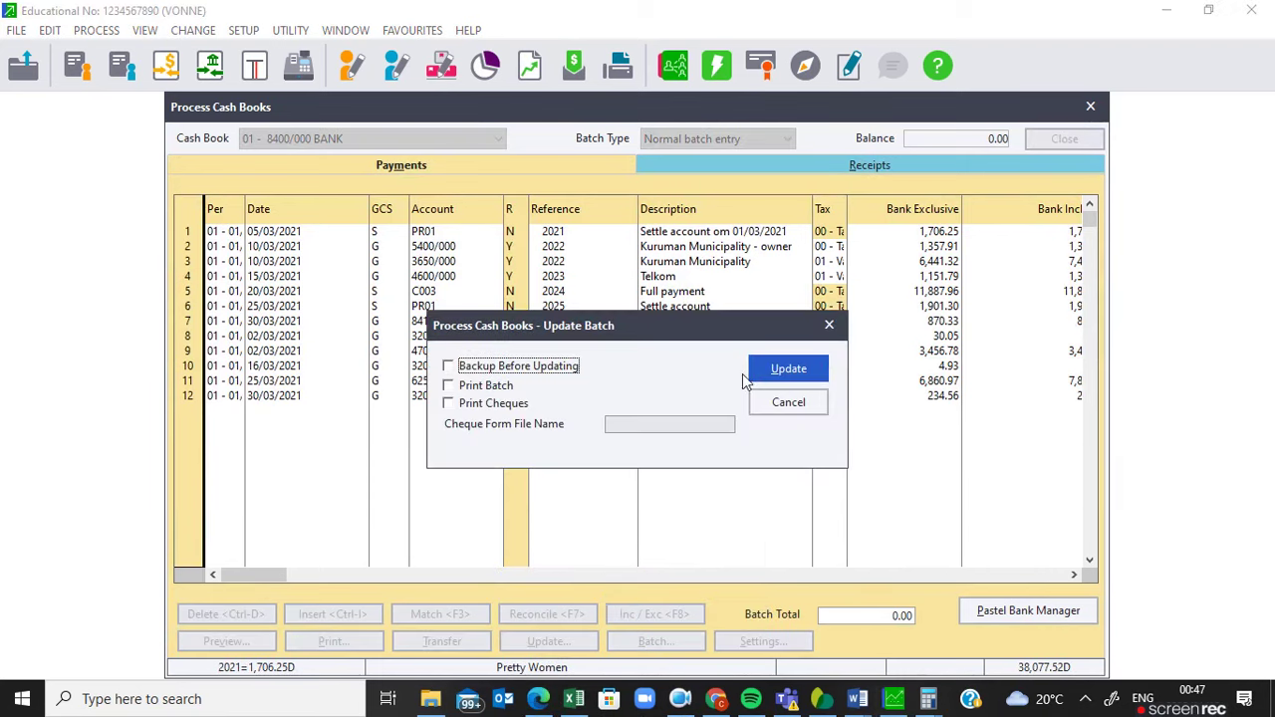
{"action": "left_click", "coordinate": [782, 371]}
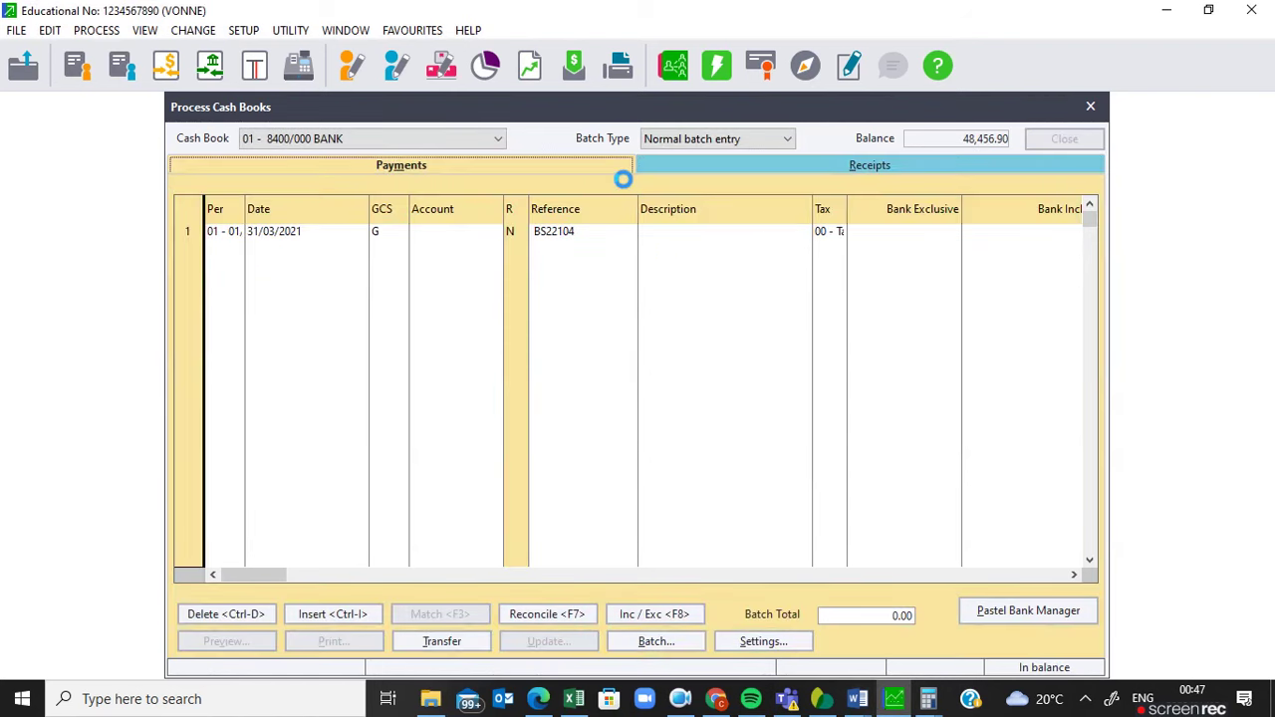
Switch to the 02 - 8410/000 PETTY CASH cash book, check it for unposted payments, and close cash book processing
{"action": "left_click", "coordinate": [498, 139]}
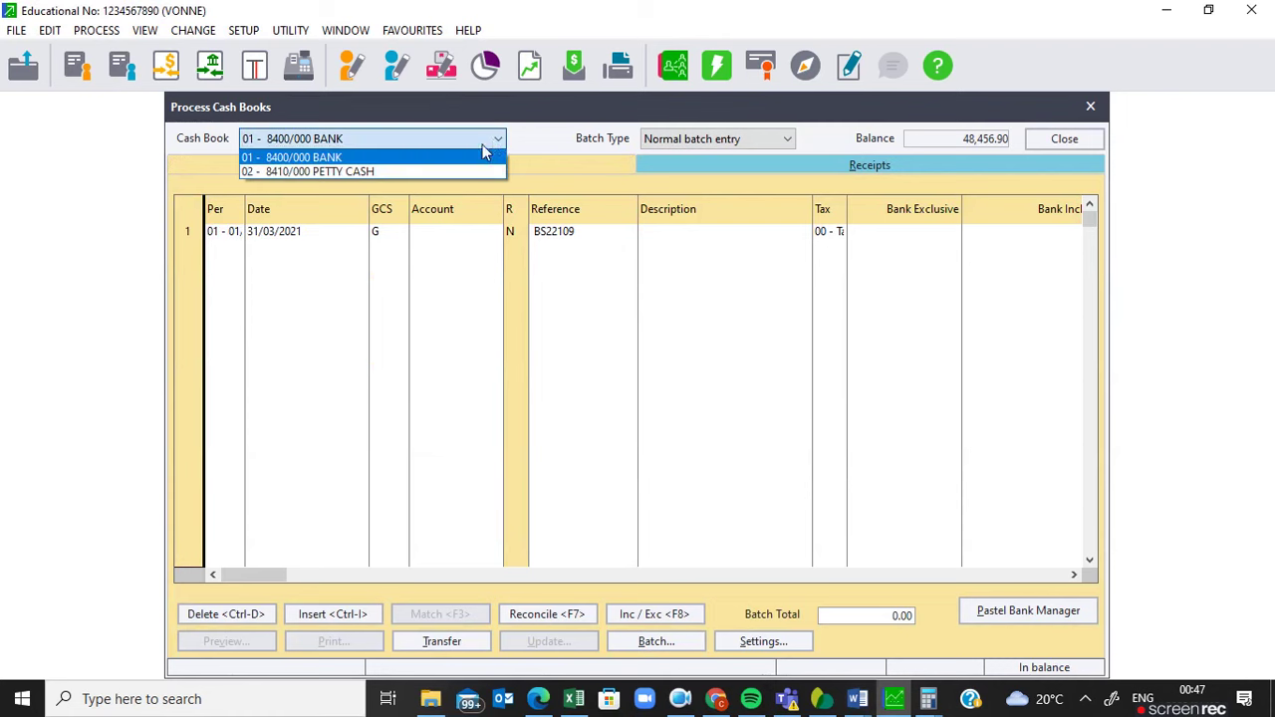
{"action": "left_click", "coordinate": [403, 172]}
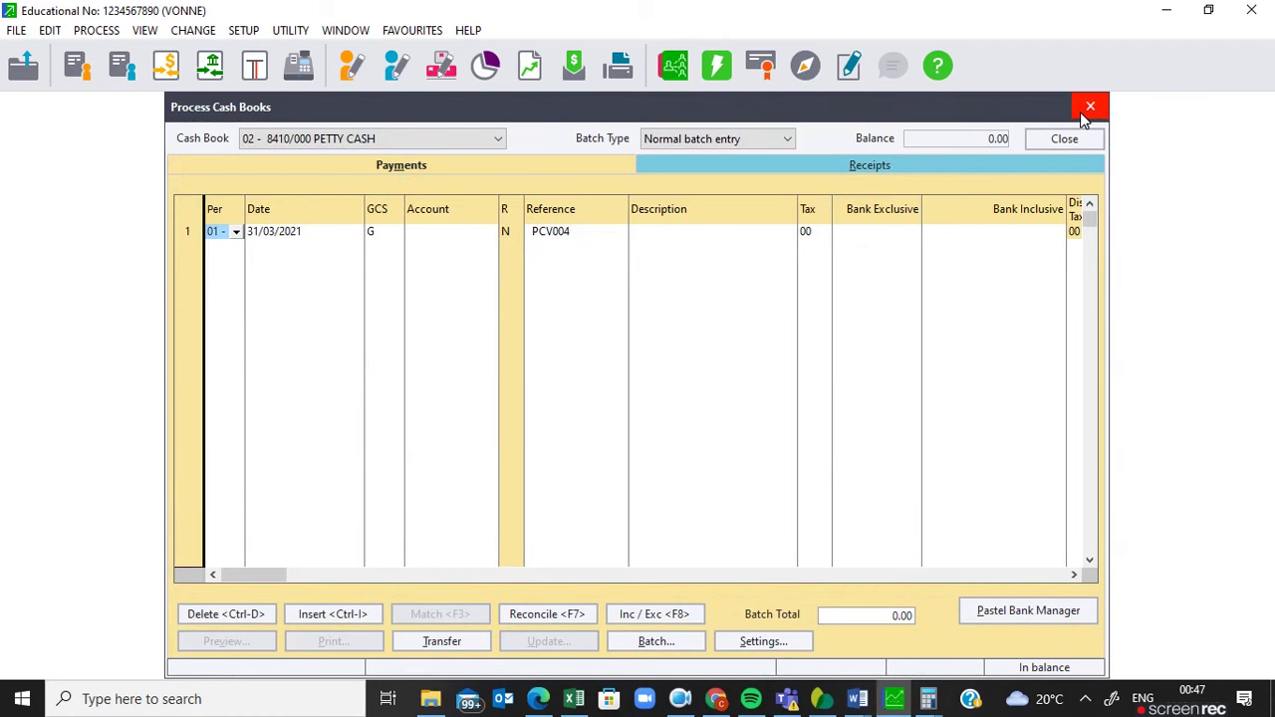
{"action": "left_click", "coordinate": [1080, 112]}
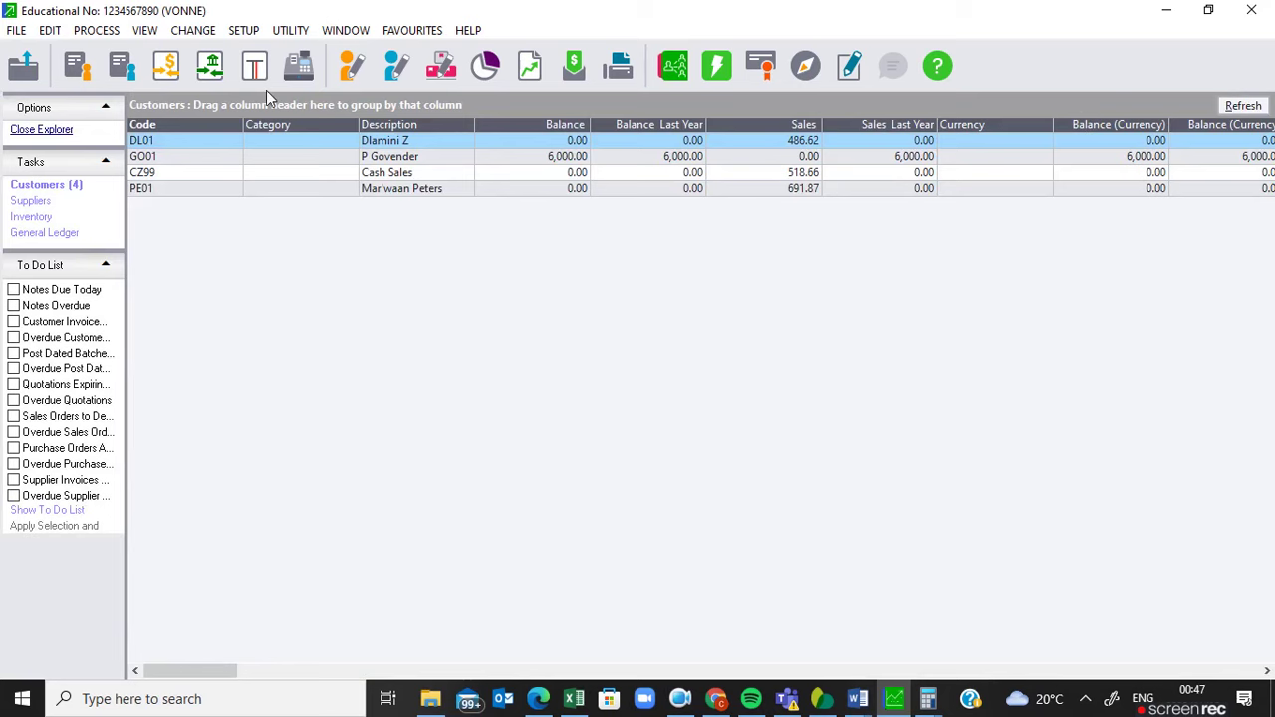
Update the bank reconciliation for cash book 01 - 8400/000 BANK for March up to 31/03/2021, and close the reconciliation assistant
{"action": "left_click", "coordinate": [97, 30]}
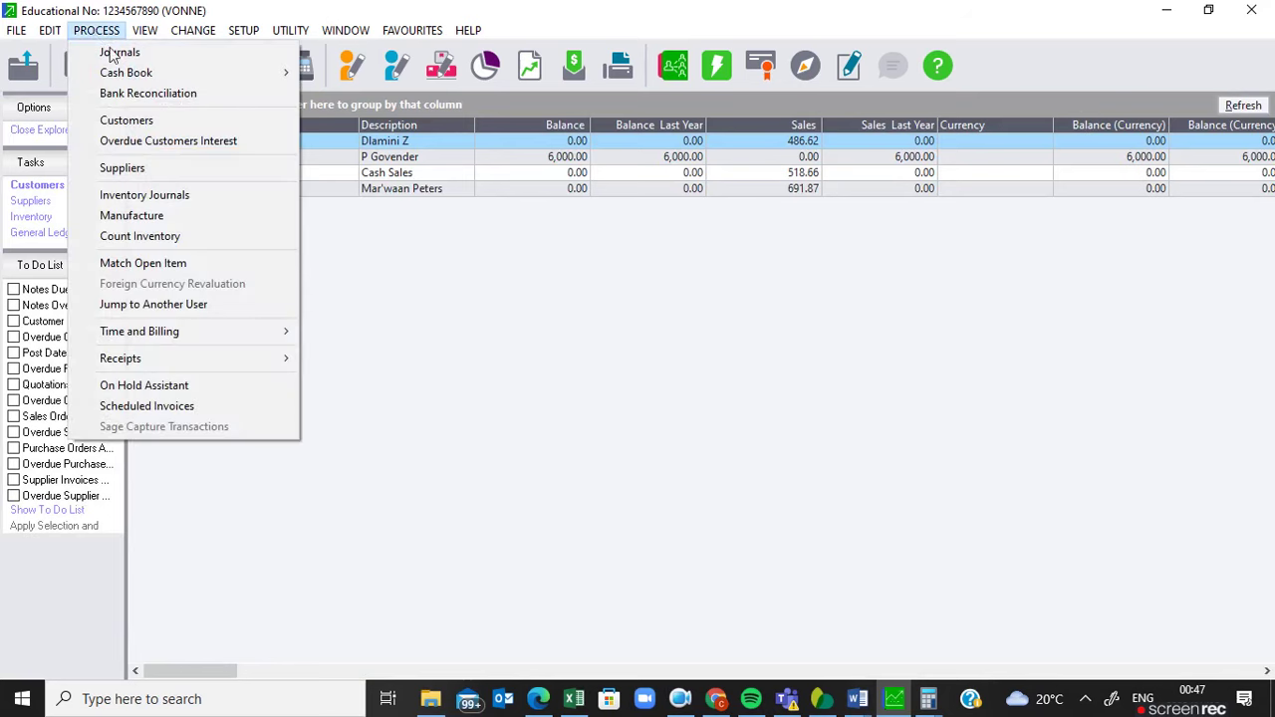
{"action": "left_click", "coordinate": [147, 94]}
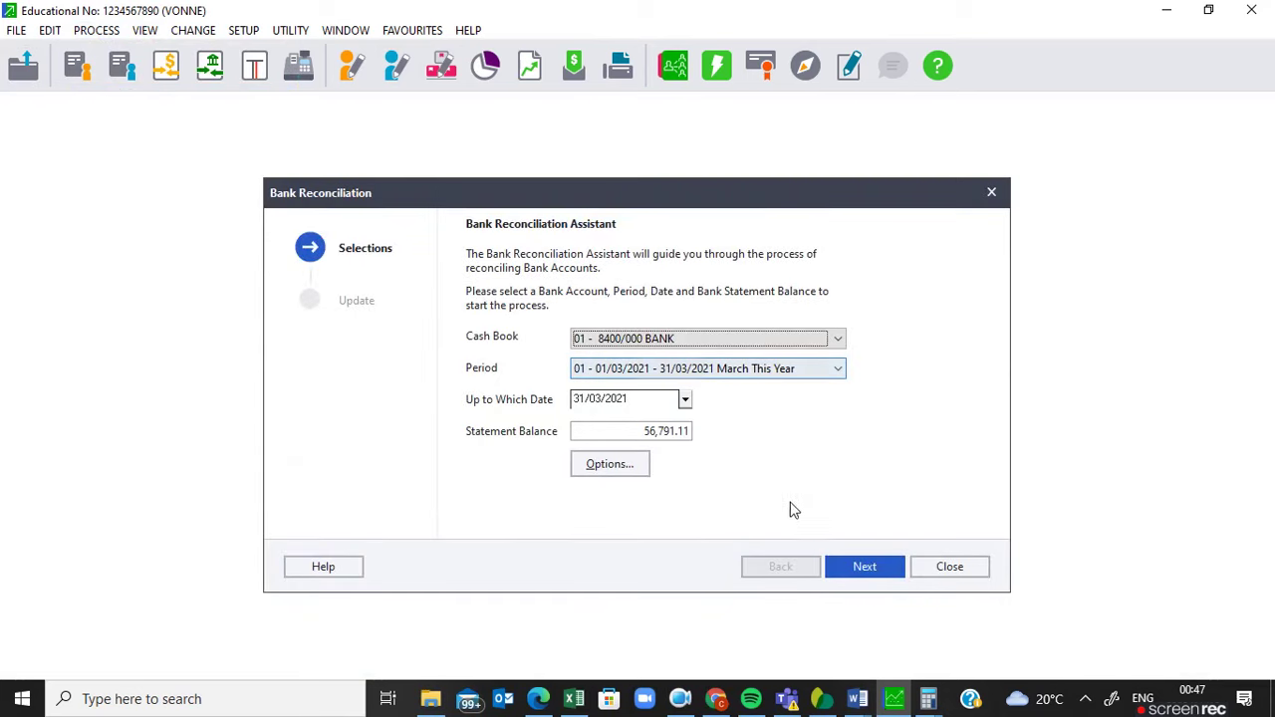
{"action": "left_click", "coordinate": [860, 568]}
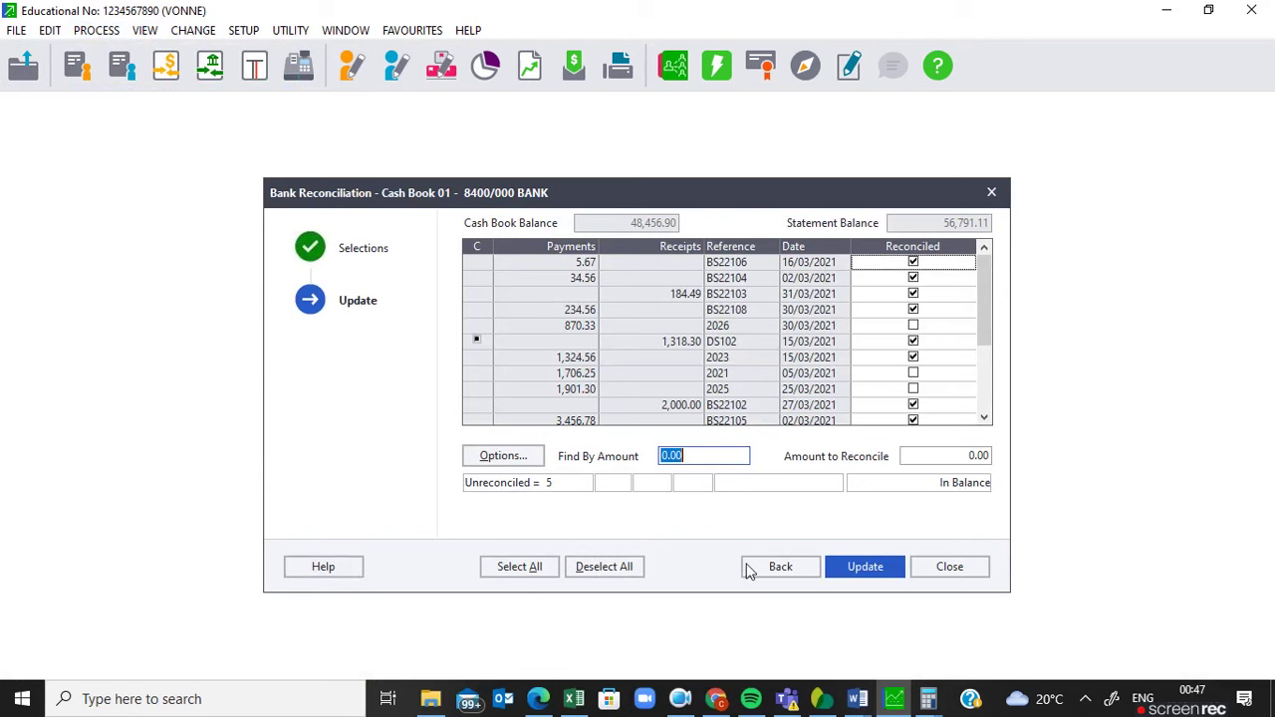
{"action": "left_click", "coordinate": [864, 565]}
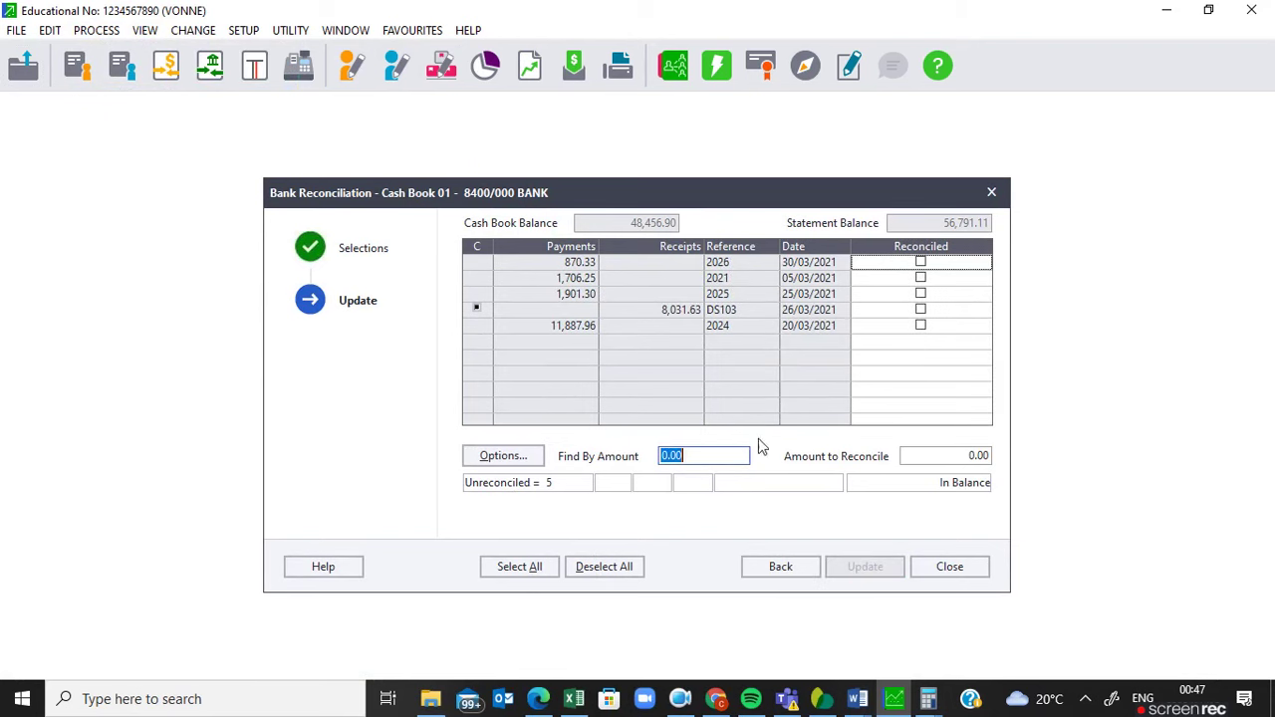
{"action": "left_click", "coordinate": [936, 567]}
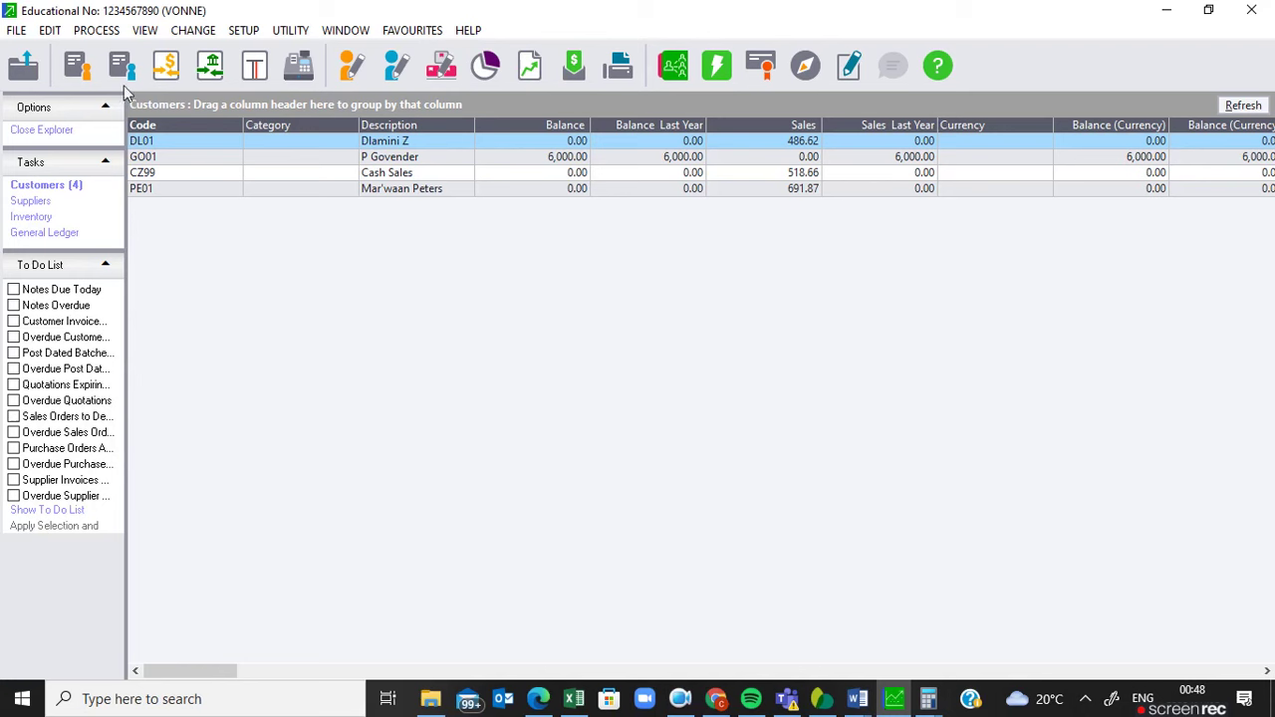
Open the 05 - General Journal in journal processing, update only this batch without backup, printing or automatic reversal, and close journal processing
{"action": "left_click", "coordinate": [92, 34]}
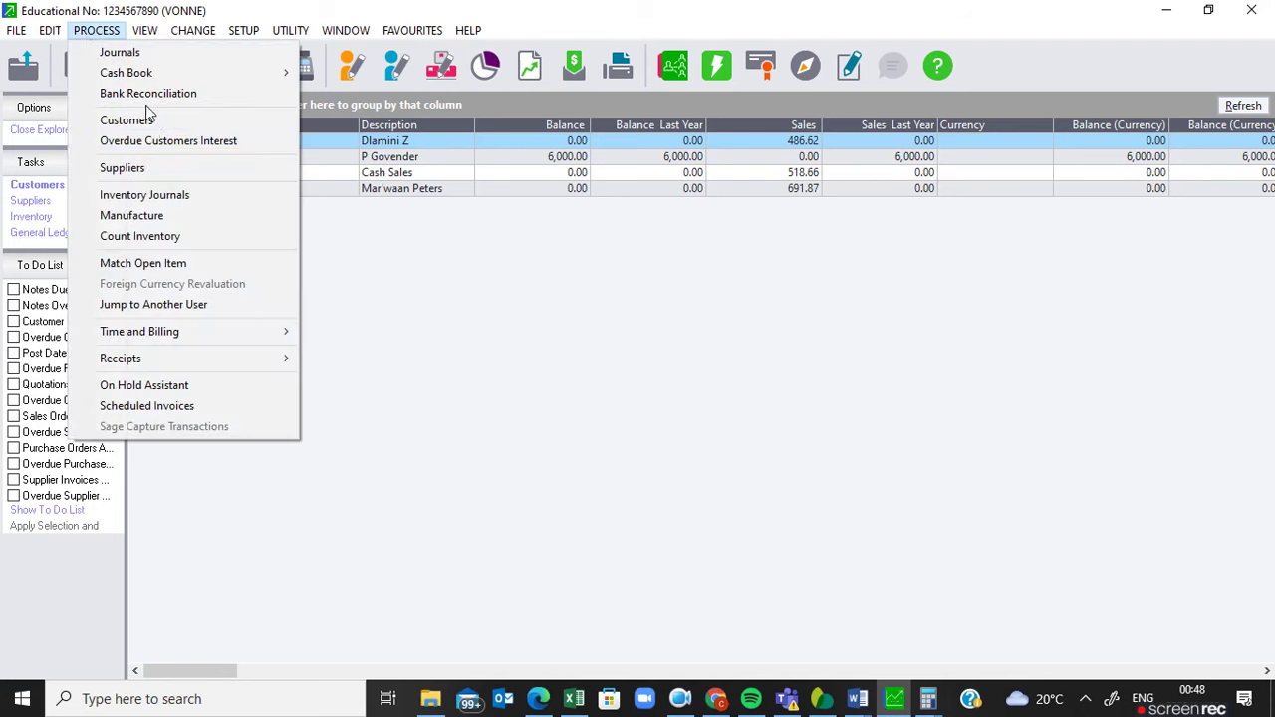
{"action": "left_click", "coordinate": [120, 52]}
{"action": "left_click", "coordinate": [122, 65]}
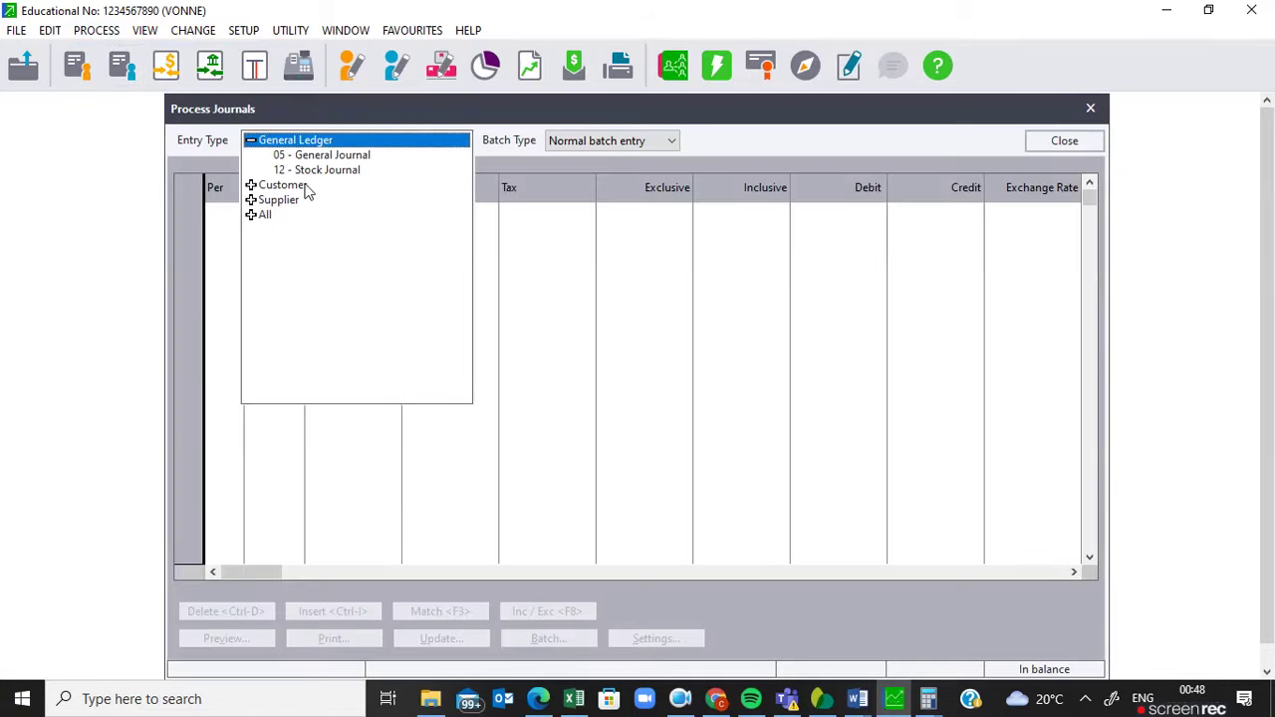
{"action": "left_click", "coordinate": [333, 158]}
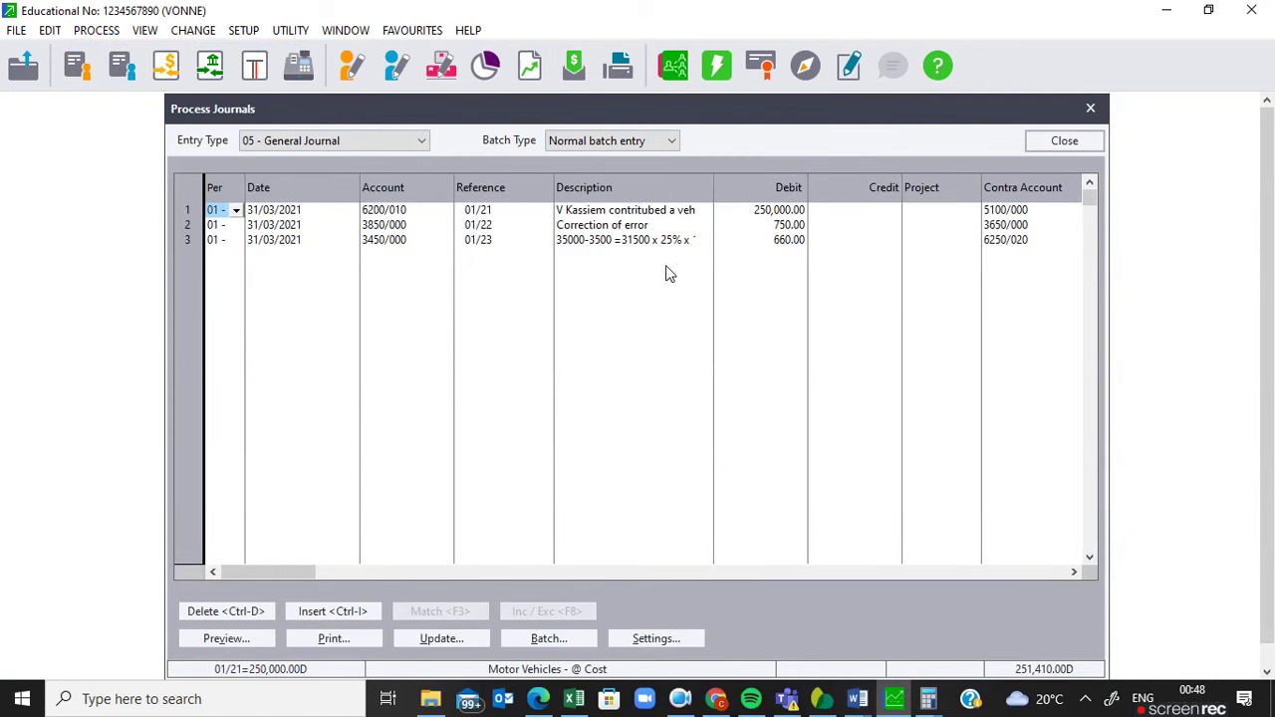
{"action": "left_click", "coordinate": [449, 635]}
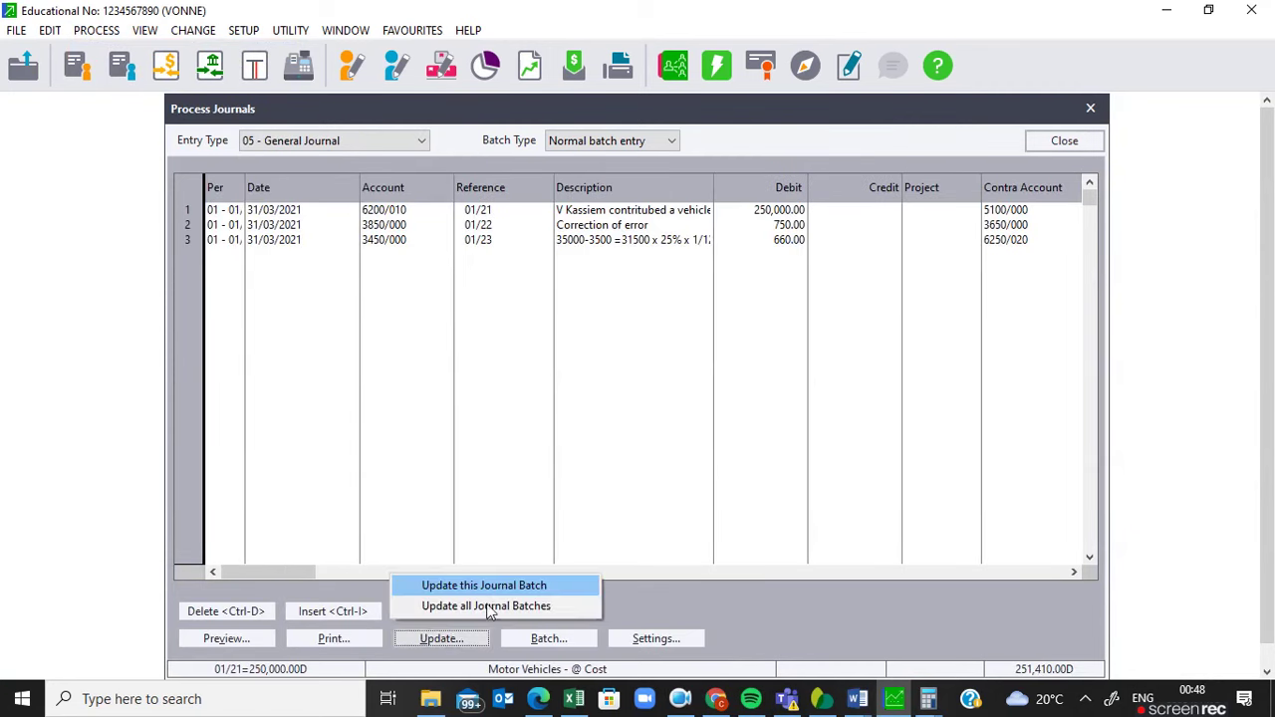
{"action": "left_click", "coordinate": [517, 589]}
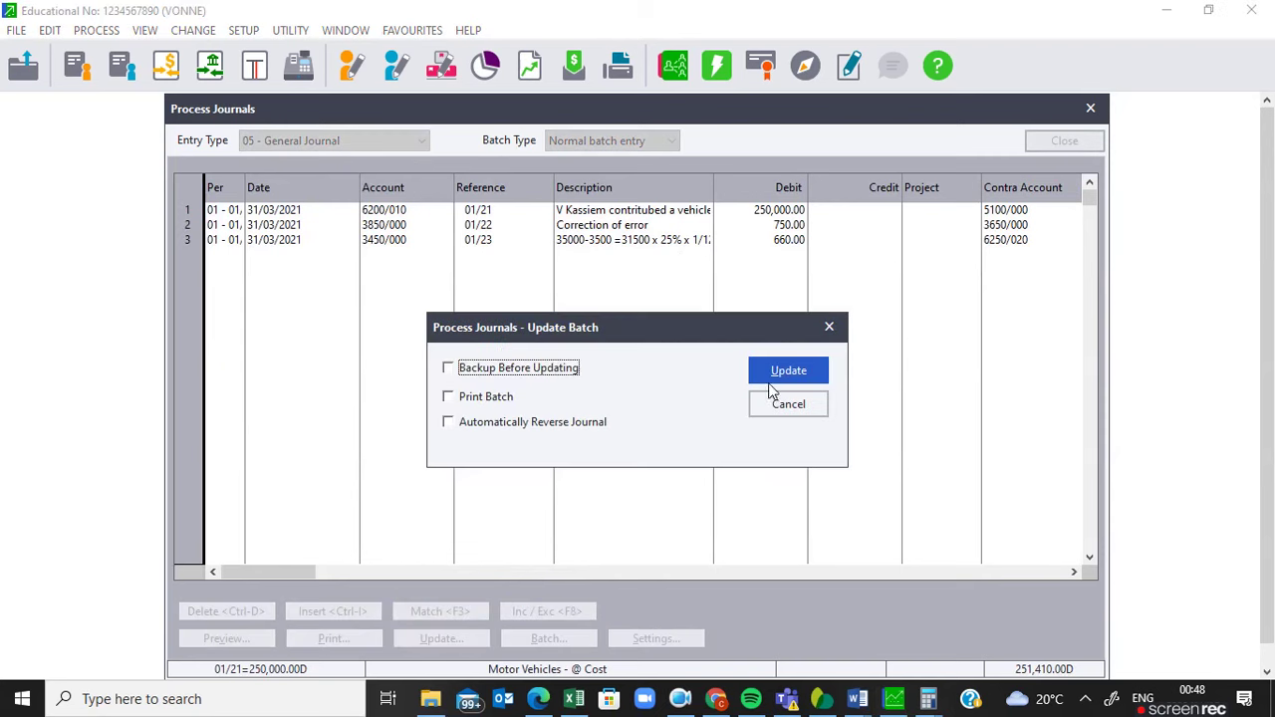
{"action": "left_click", "coordinate": [786, 373]}
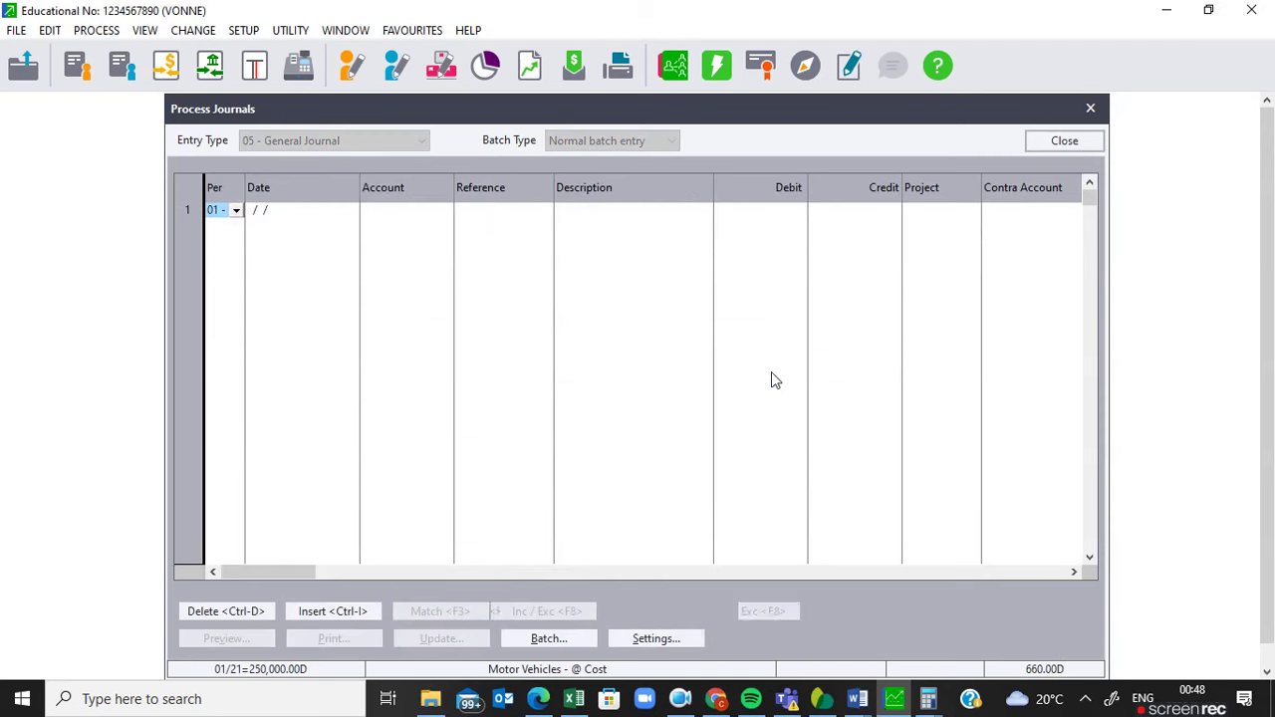
{"action": "left_click", "coordinate": [1067, 143]}
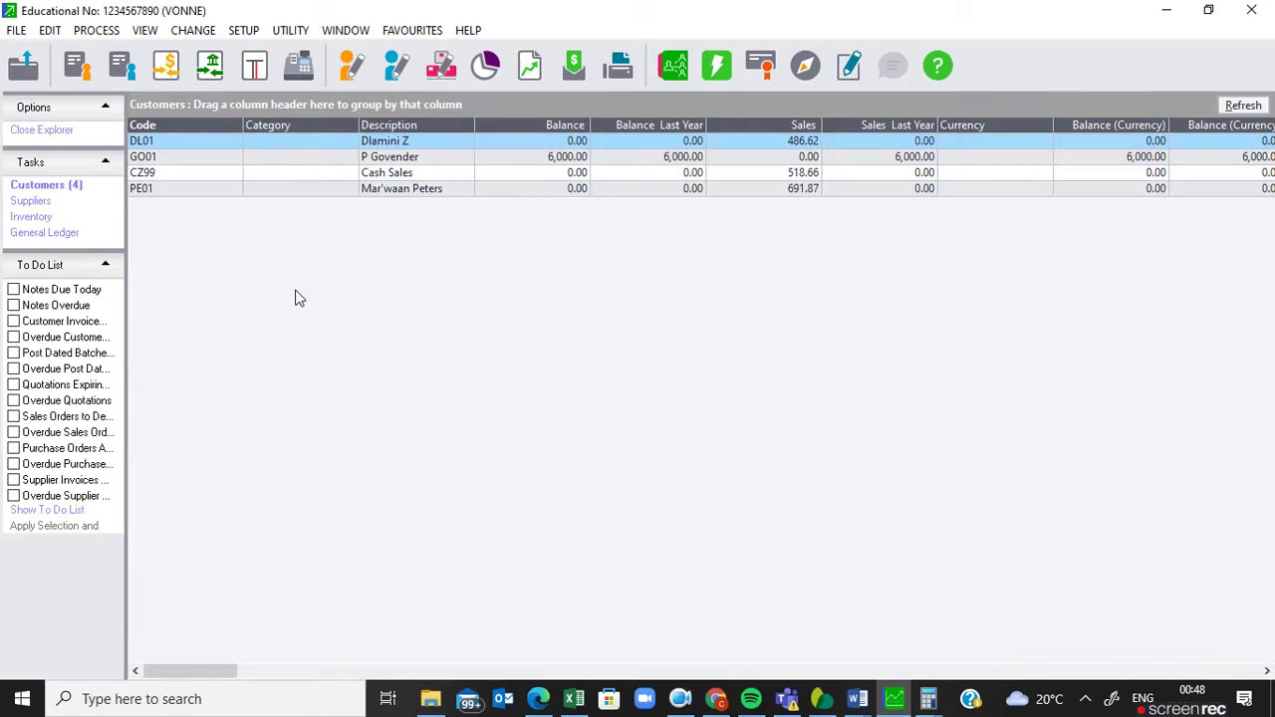
View the general ledger account balances and produce the on-screen Inventory Valuation Report for March 2021, including zero-quantity items and unposted quantities
{"action": "left_click", "coordinate": [54, 235]}
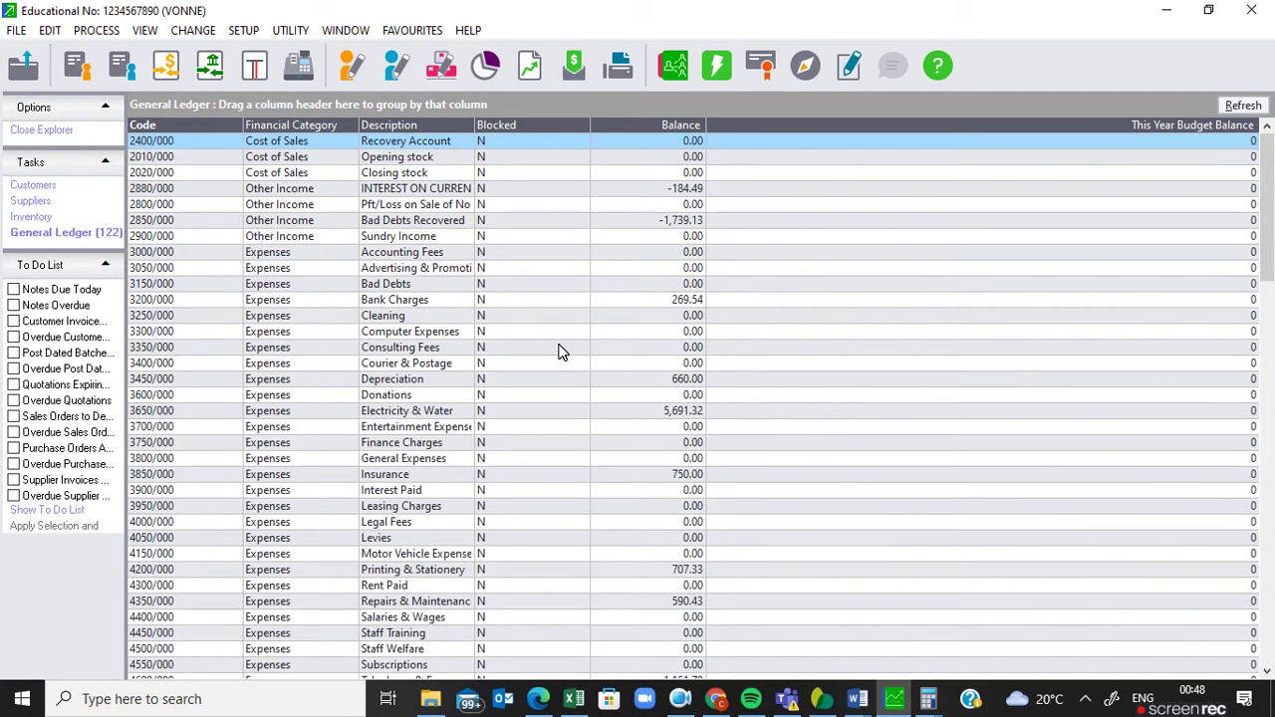
{"action": "left_click", "coordinate": [146, 31]}
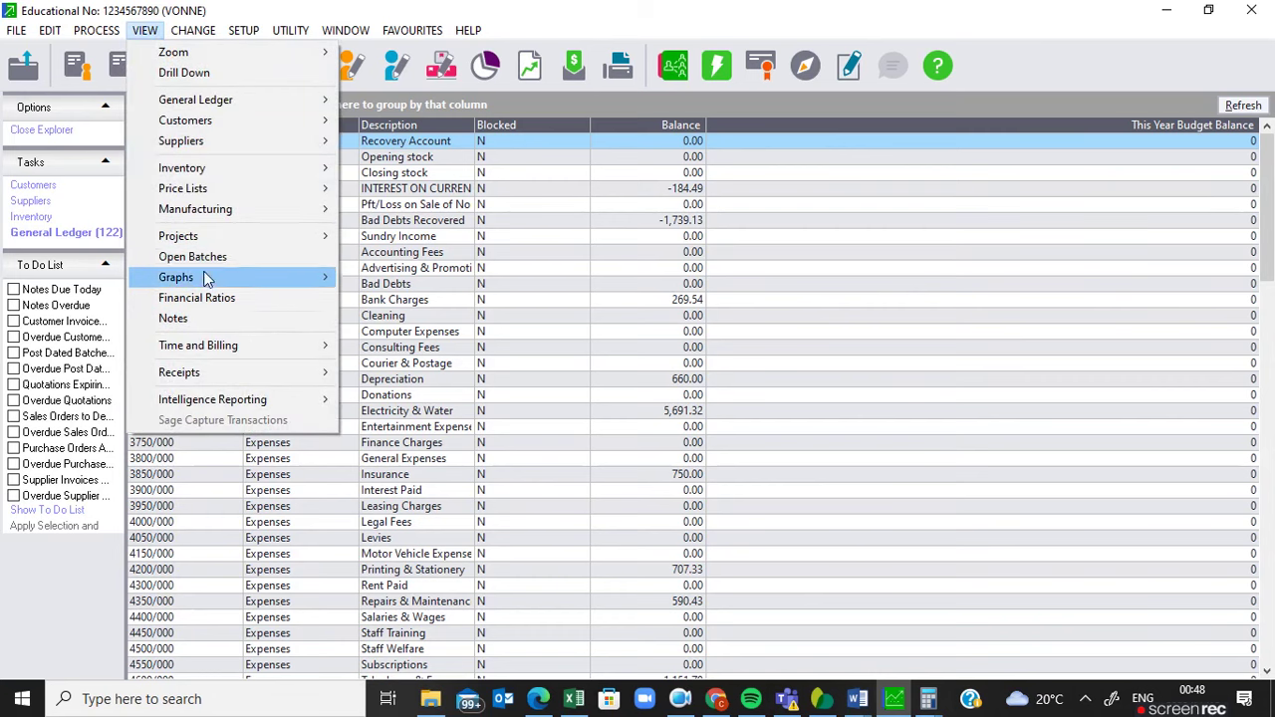
{"action": "mouse_move", "coordinate": [203, 173]}
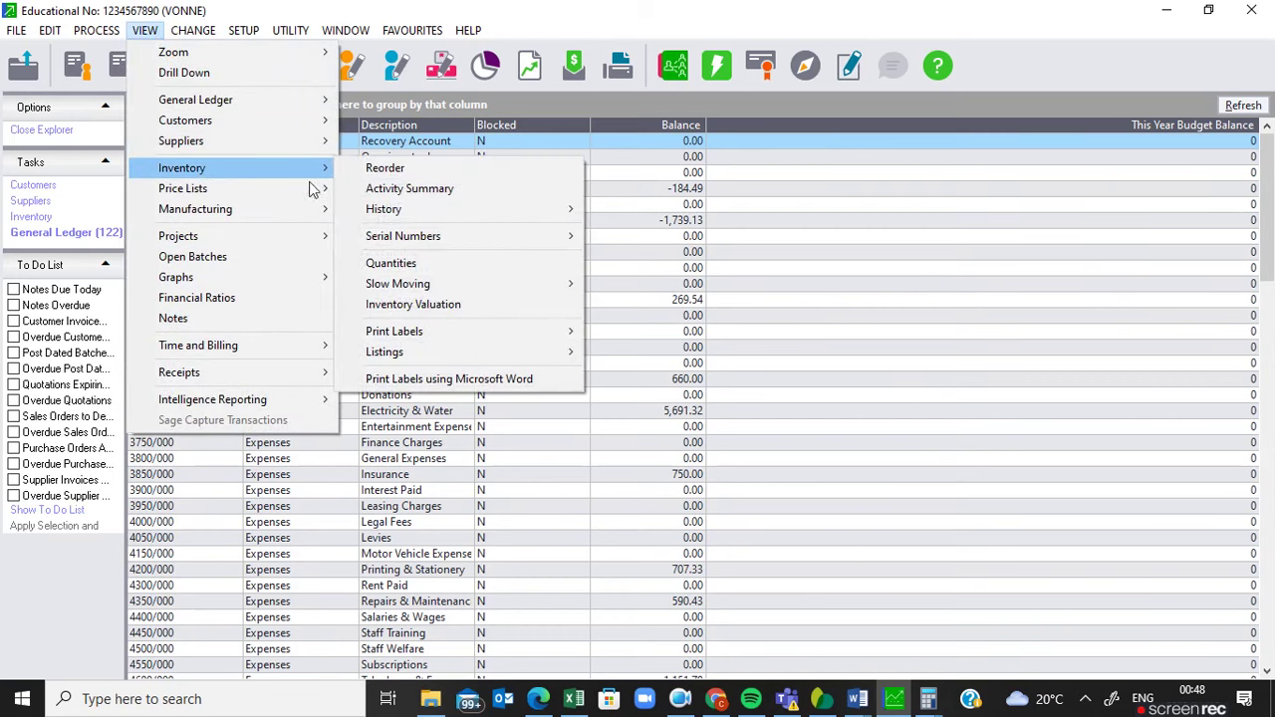
{"action": "left_click", "coordinate": [399, 315]}
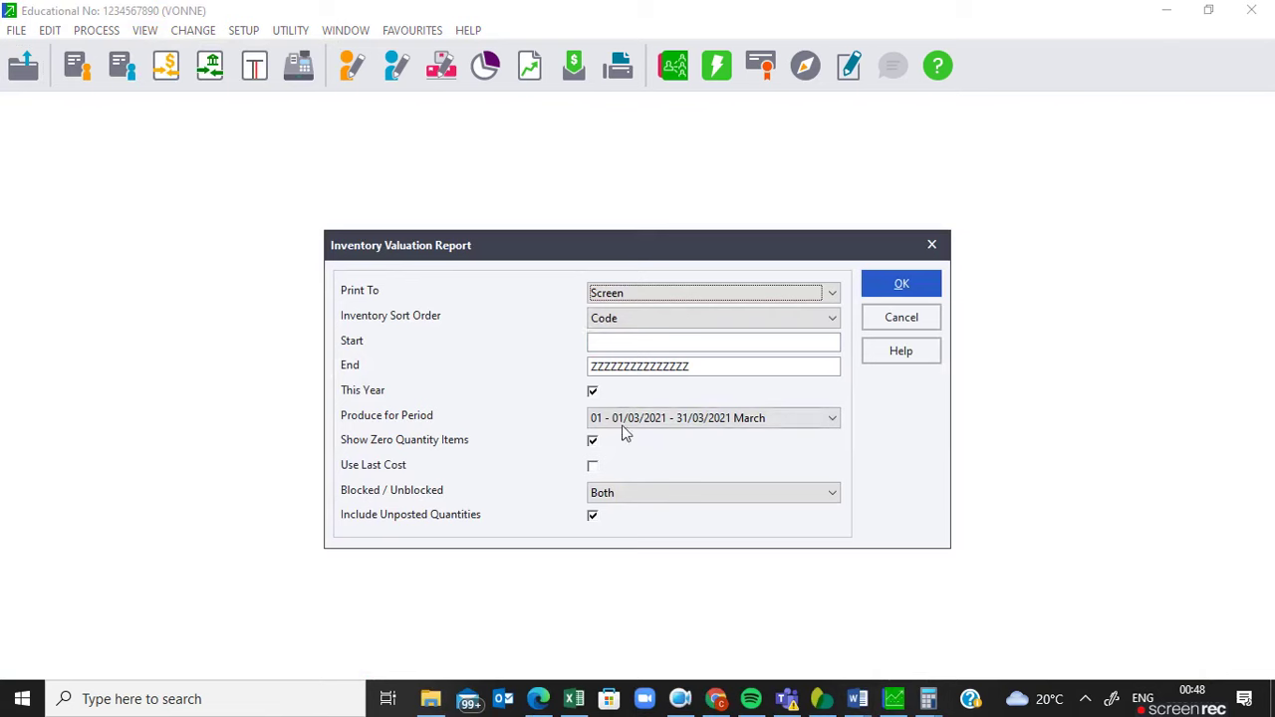
{"action": "left_click", "coordinate": [901, 286]}
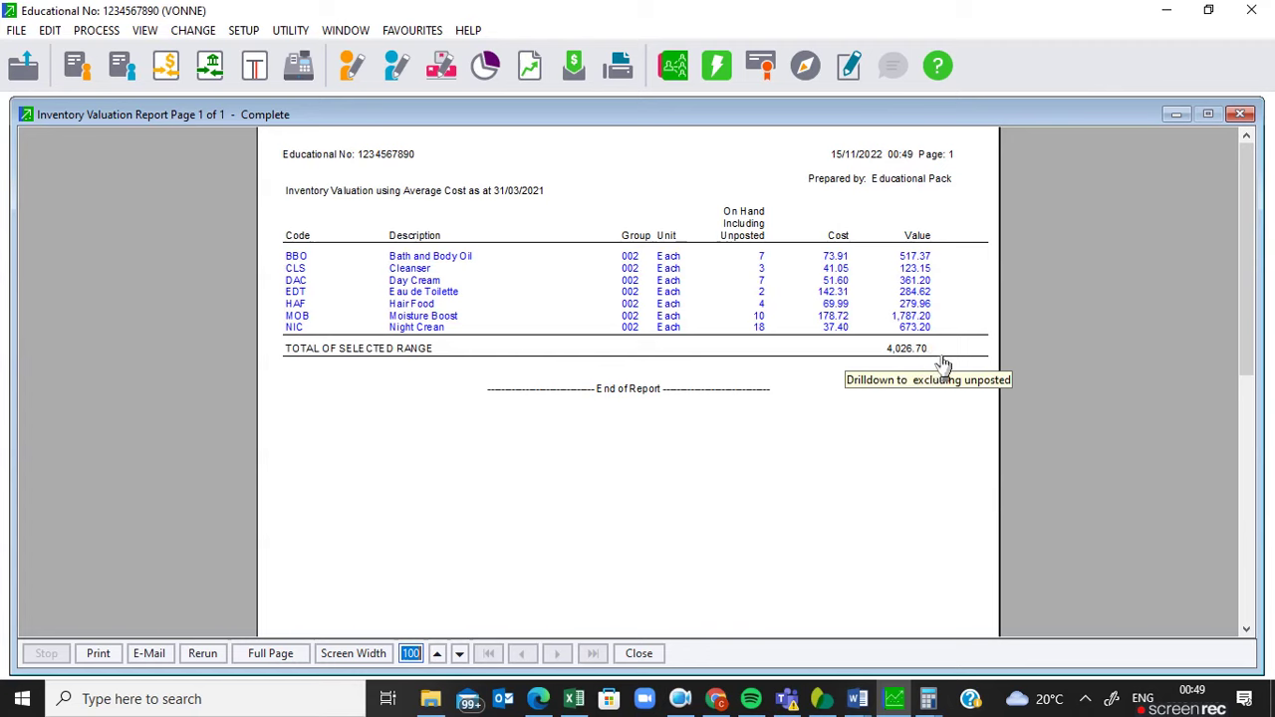
Print page 1 of the Inventory Valuation Report to PDF and save it as "inventory valuation" in the CFSN4 VIDEOS folder
{"action": "left_click", "coordinate": [97, 653]}
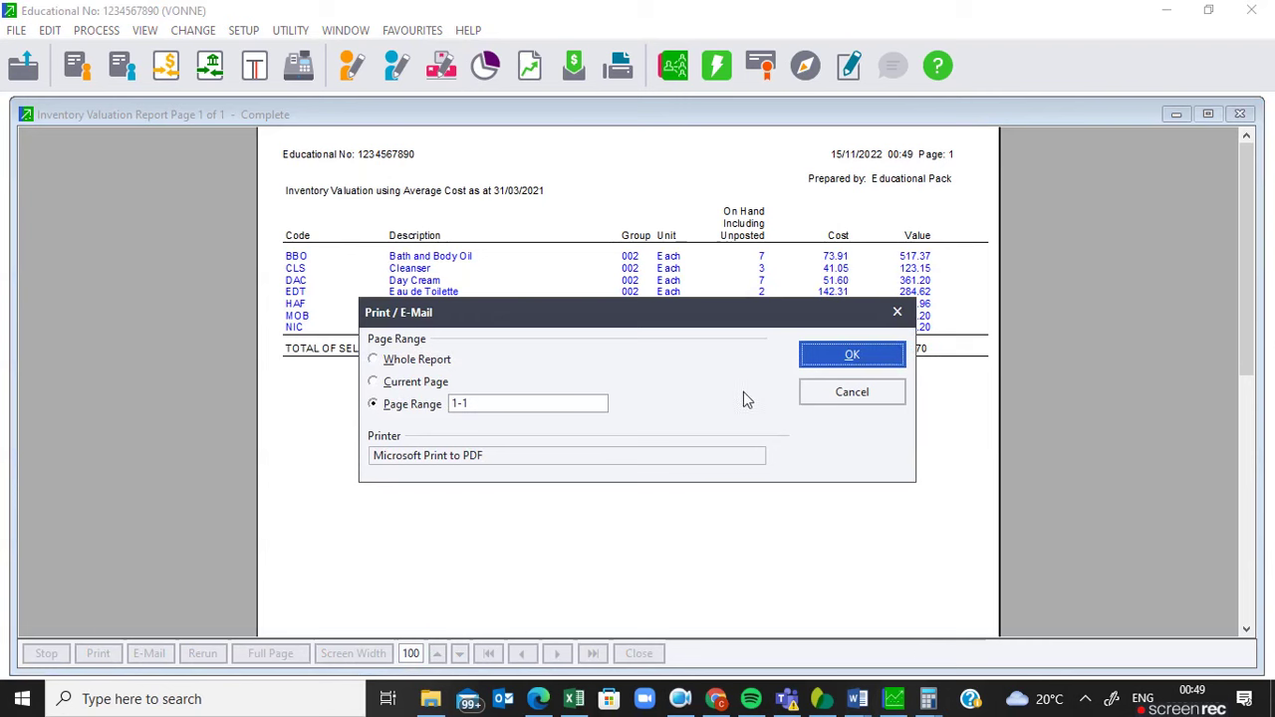
{"action": "left_click", "coordinate": [836, 356]}
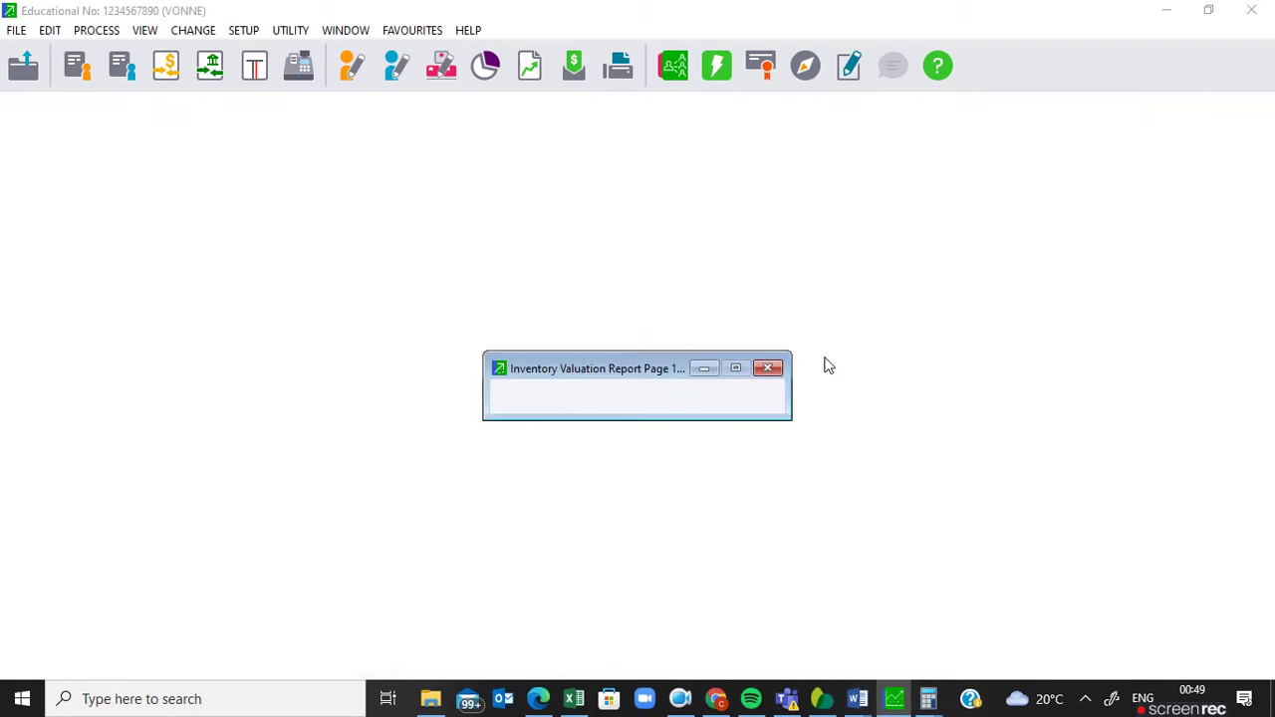
{"action": "type", "text": "inve"}
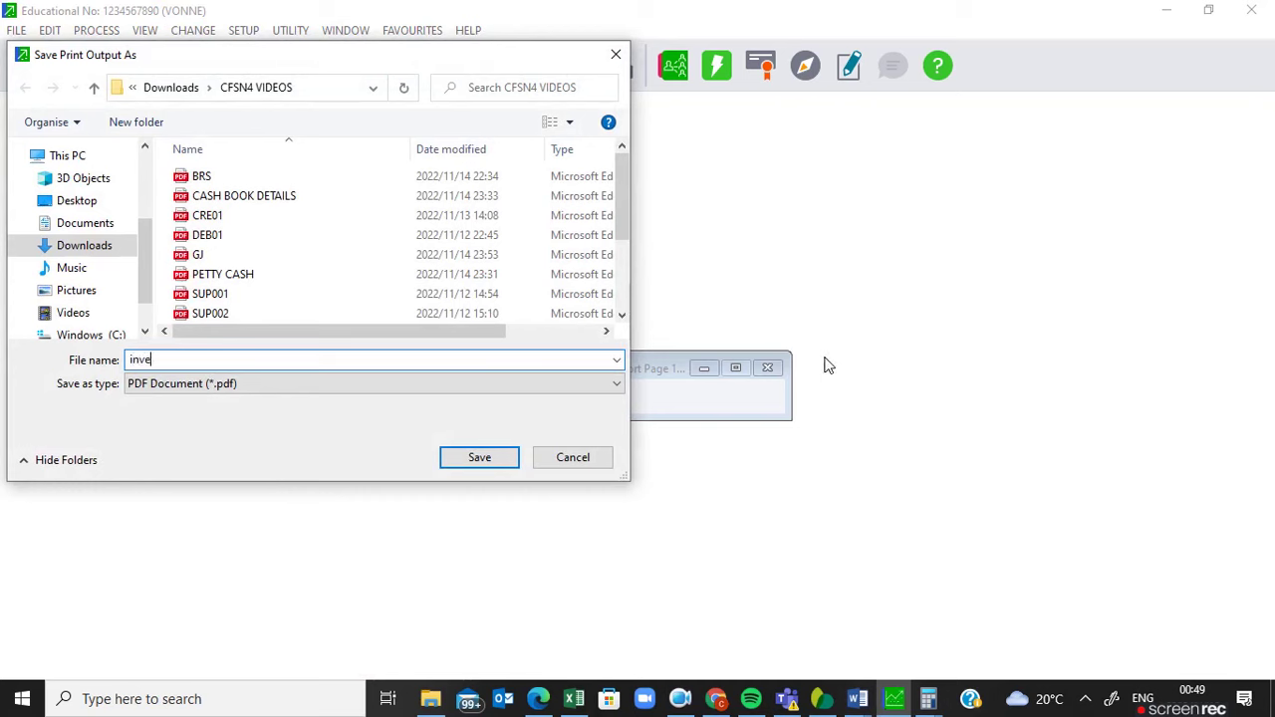
{"action": "type", "text": "ntory valua"}
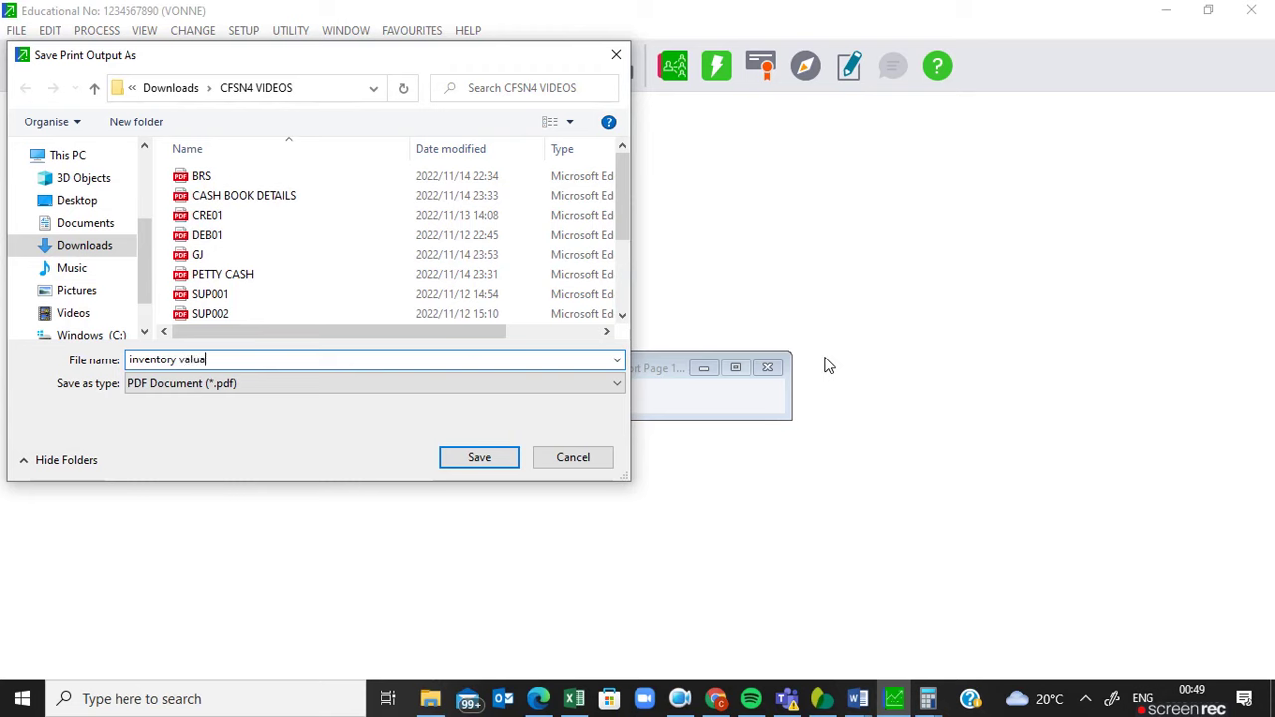
{"action": "type", "text": "t"}
{"action": "key", "text": "BackSpace"}
{"action": "key", "text": "BackSpace"}
{"action": "type", "text": "ion"}
{"action": "left_click", "coordinate": [463, 456]}
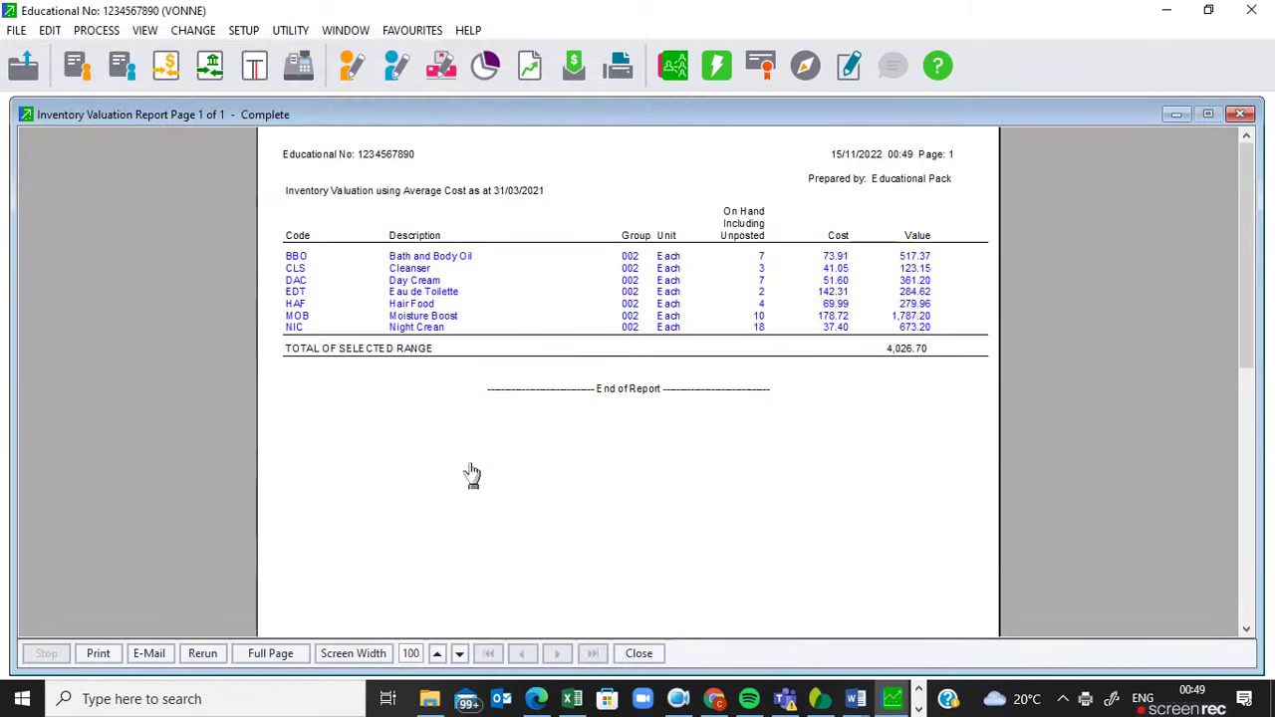
Open the inventory valuation PDF from the CFSN4 VIDEOS folder, review its total, and return to the accounting program
{"action": "left_click", "coordinate": [429, 698]}
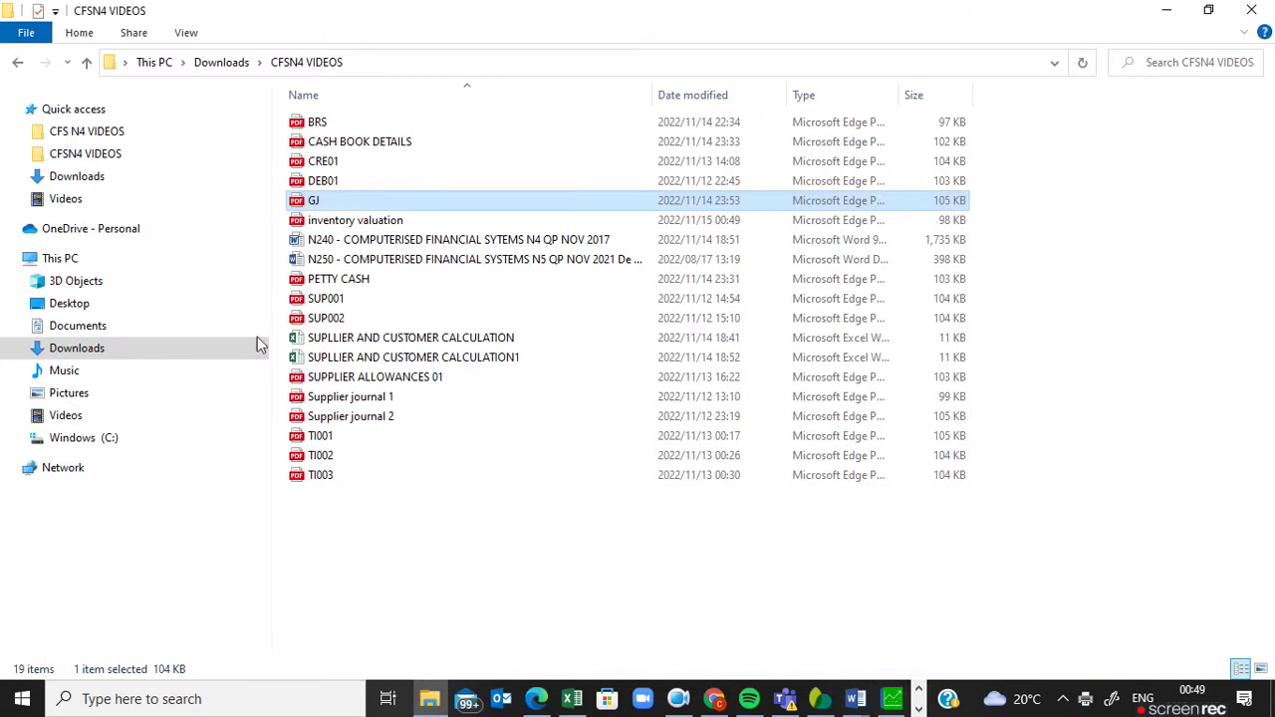
{"action": "double_click", "coordinate": [338, 225]}
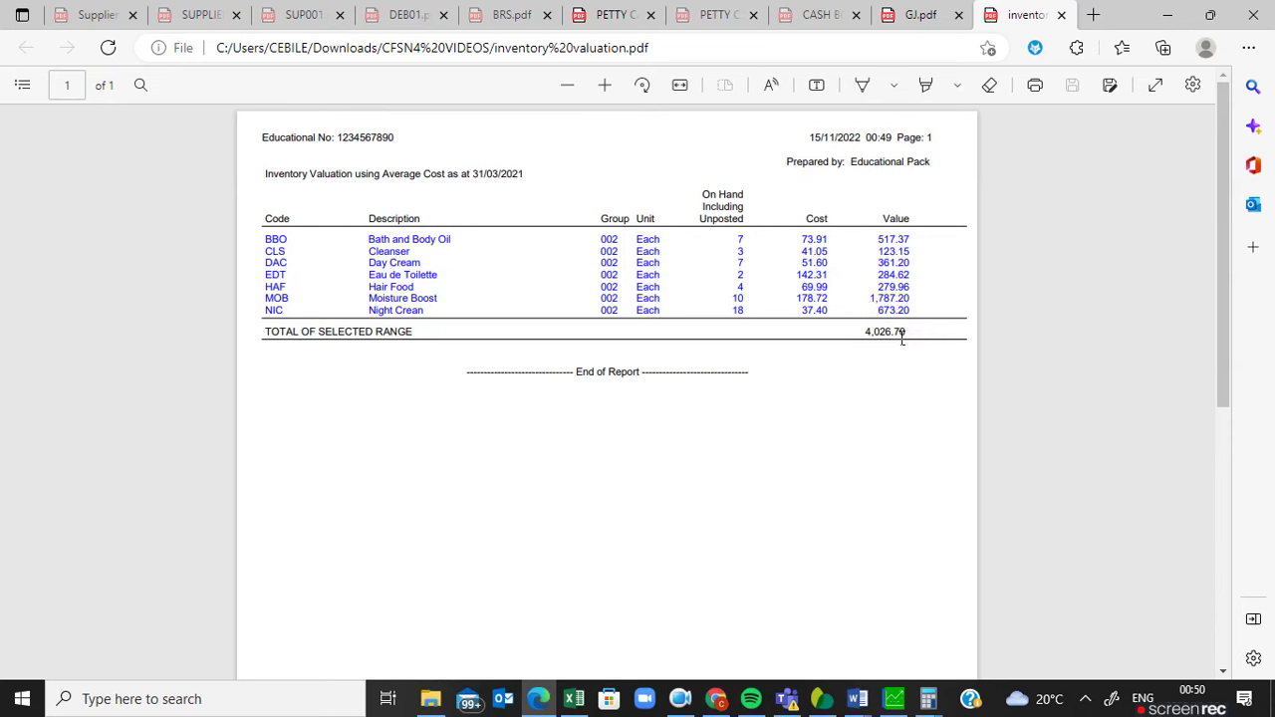
{"action": "left_click", "coordinate": [893, 699]}
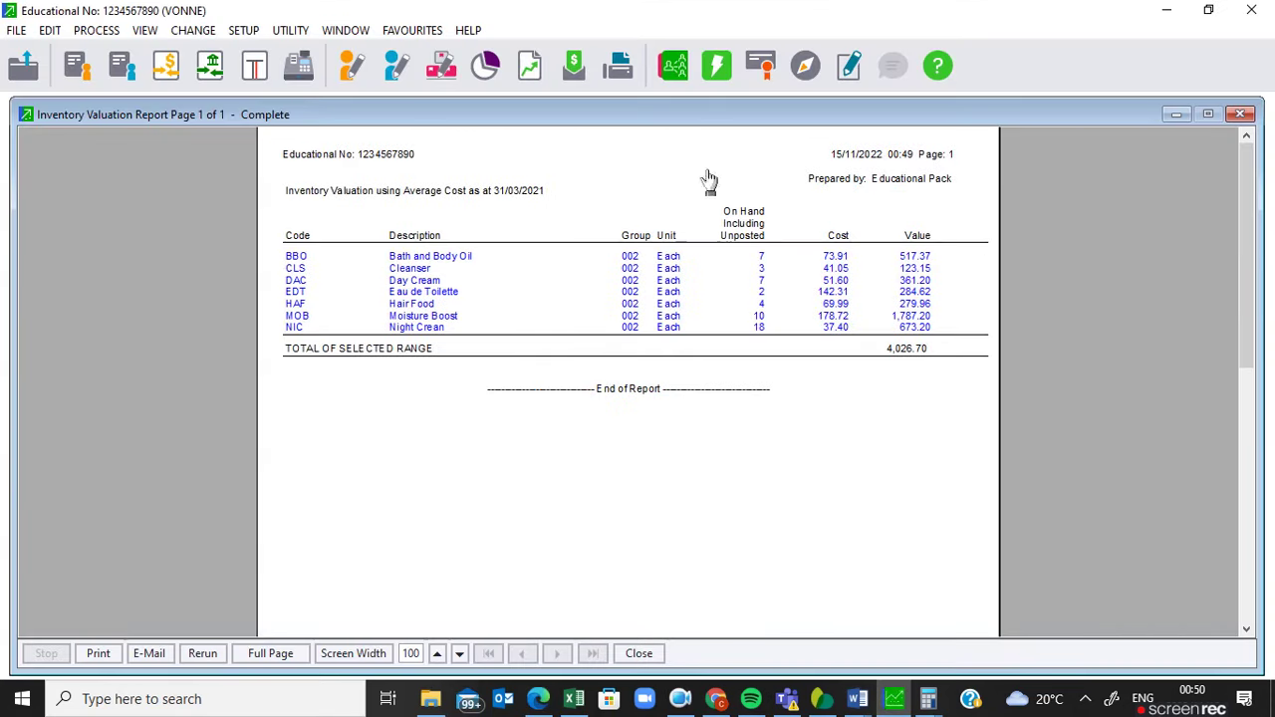
Close the valuation report and open journal processing for 12 - Stock Journal with repeat descriptions and tax processing turned off
{"action": "left_click", "coordinate": [1241, 117]}
{"action": "left_click", "coordinate": [97, 30]}
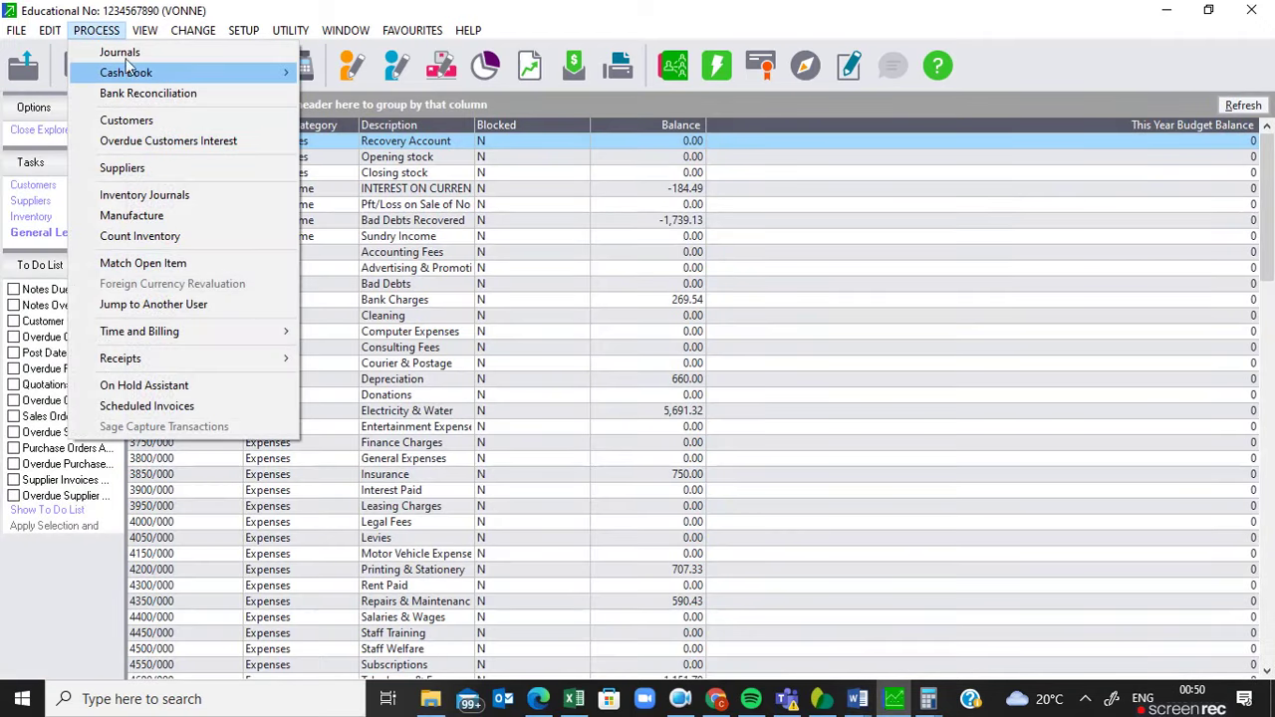
{"action": "left_click", "coordinate": [118, 52]}
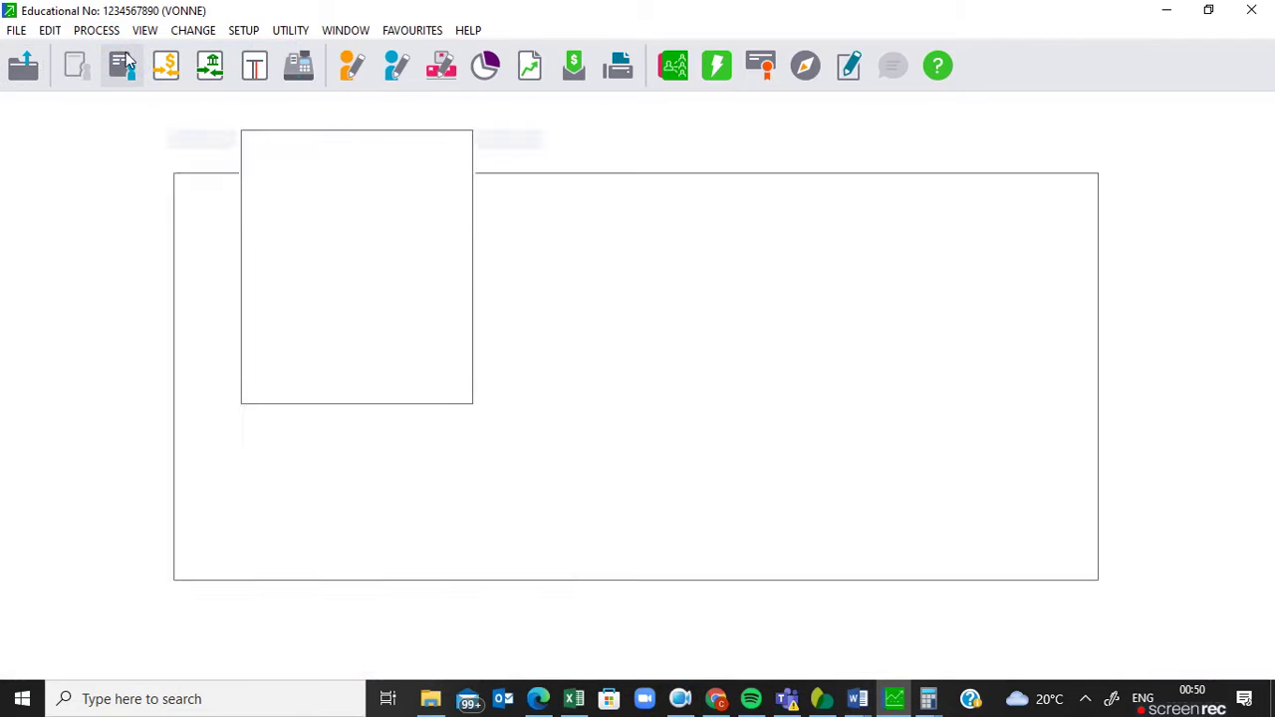
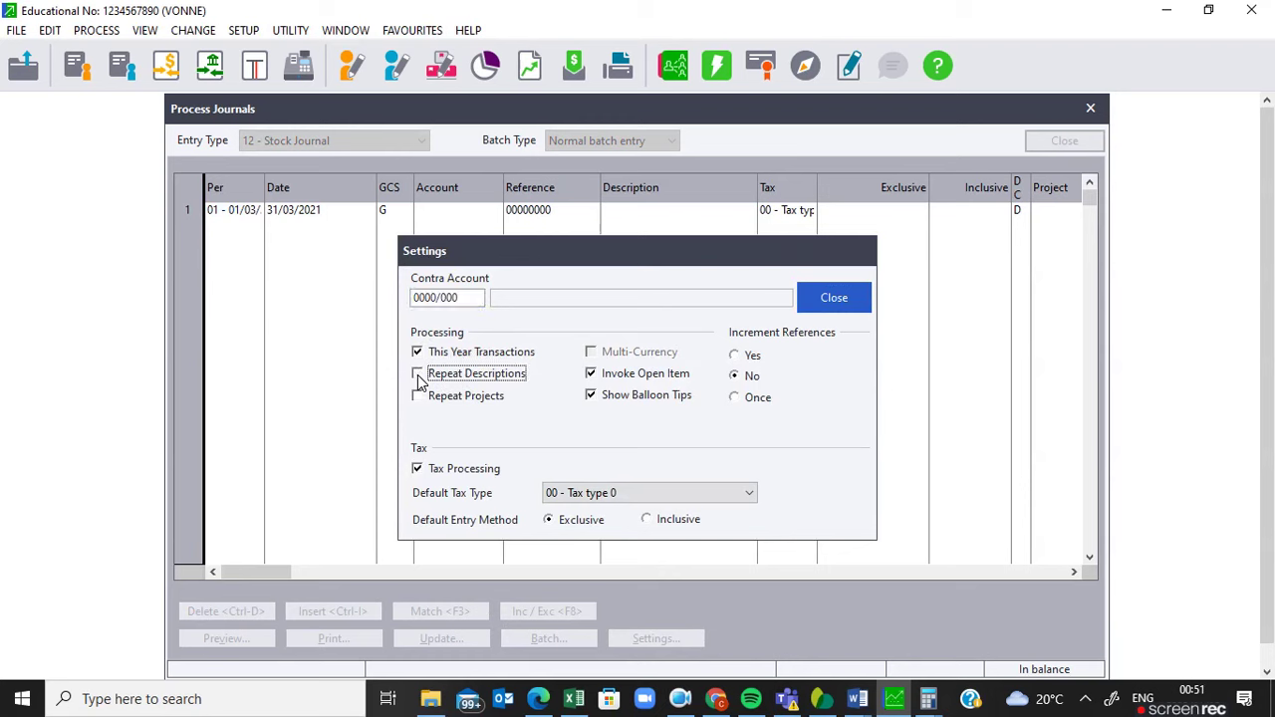
{"action": "left_click", "coordinate": [419, 470]}
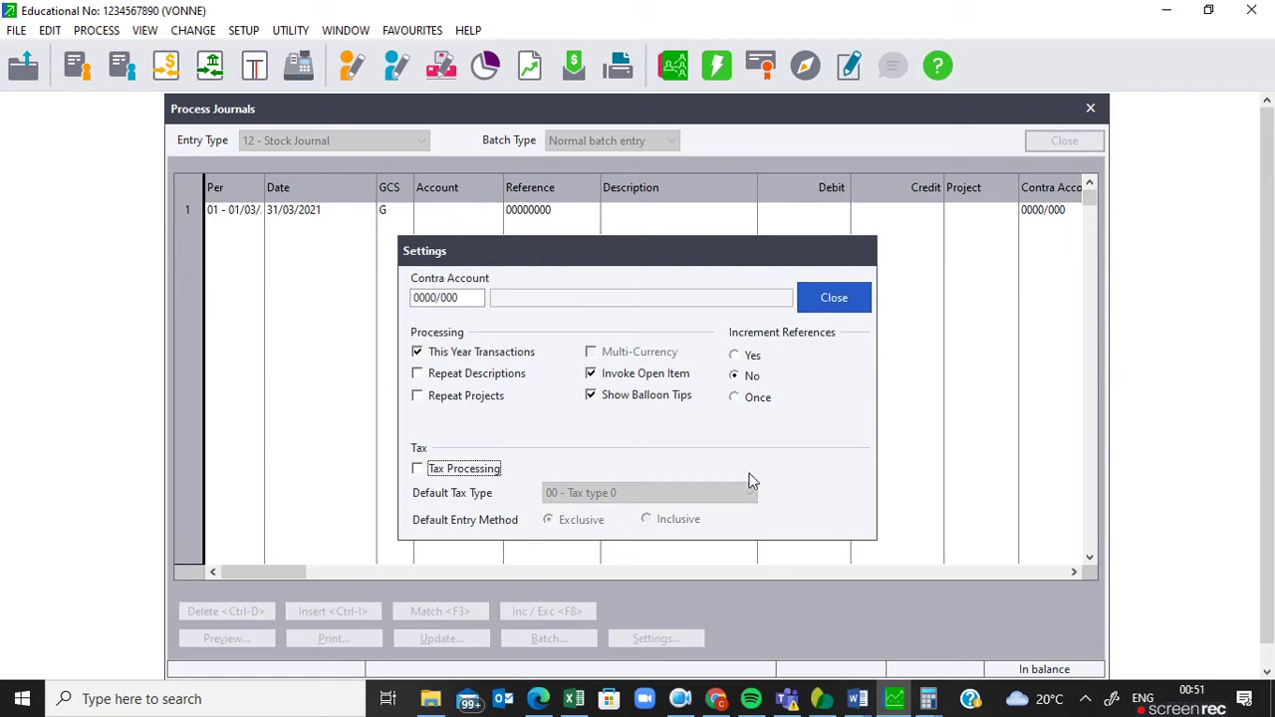
{"action": "left_click", "coordinate": [839, 301]}
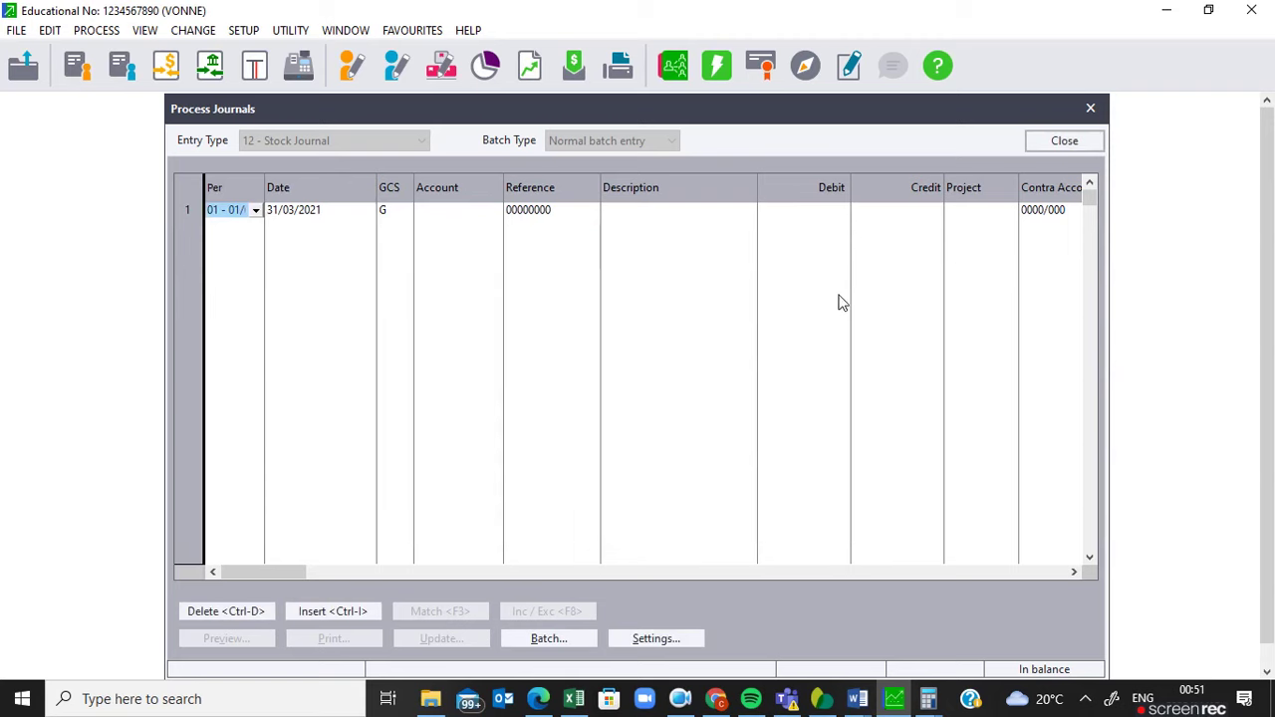
Start the first journal line dated 31/03/2021 as a general ledger entry on the Trading stock account, 7700/000
{"action": "key", "text": "Tab"}
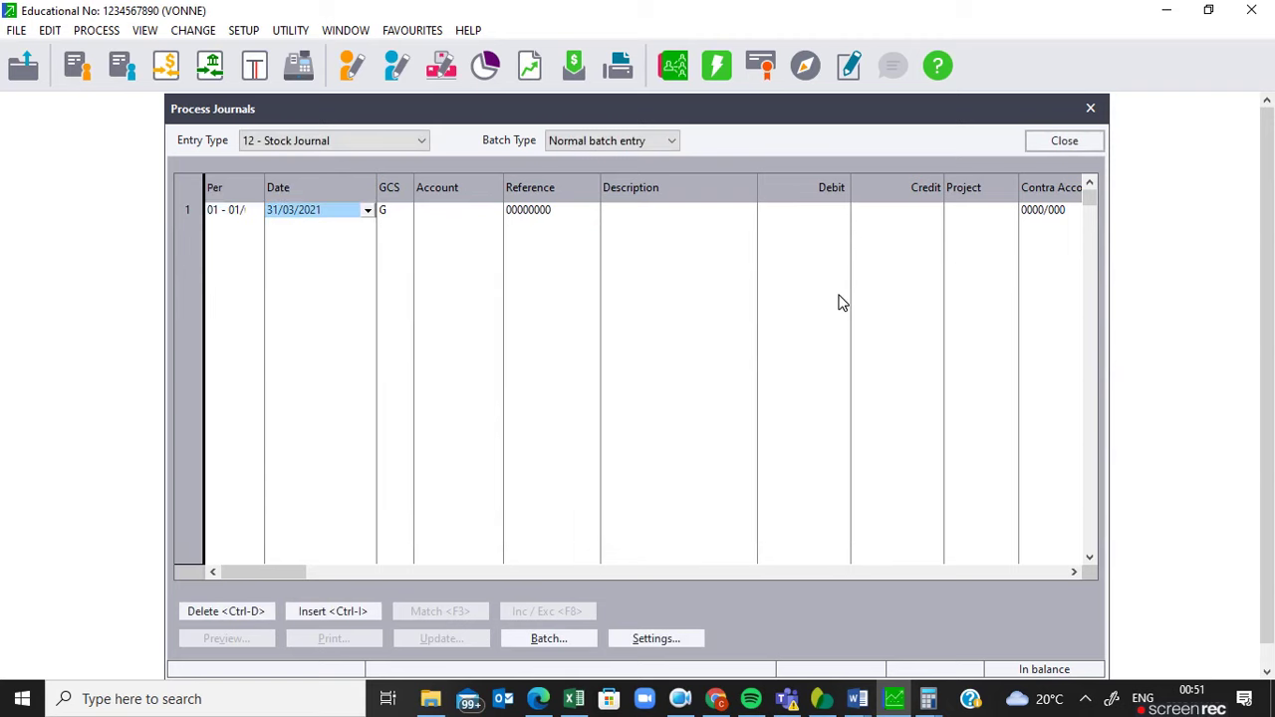
{"action": "key", "text": "Tab"}
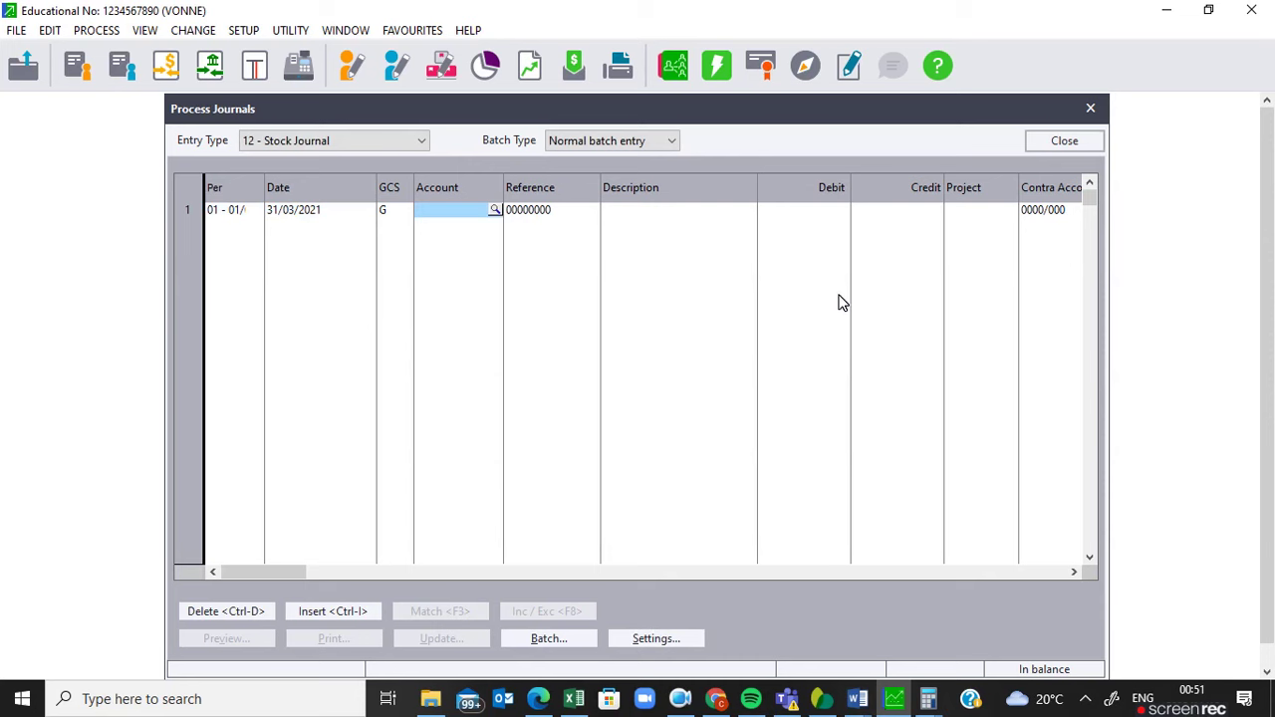
{"action": "key", "text": "Tab"}
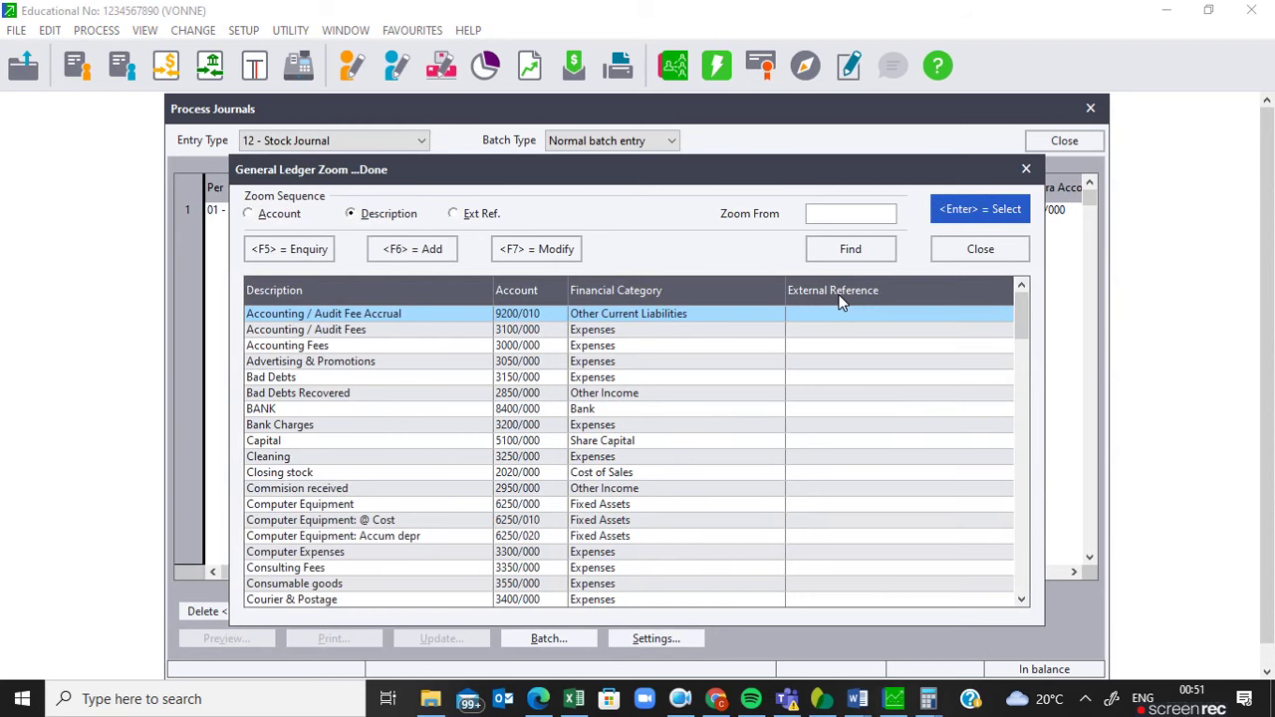
{"action": "type", "text": "t"}
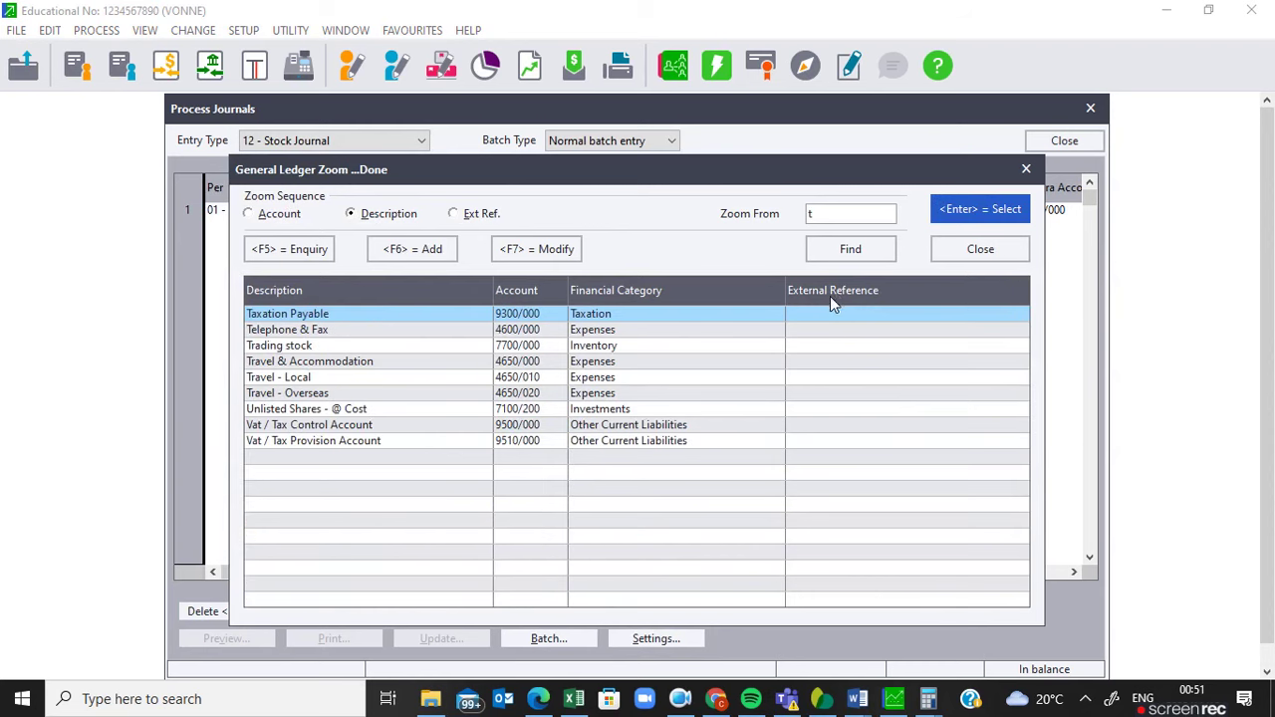
{"action": "left_click", "coordinate": [312, 349]}
{"action": "double_click", "coordinate": [311, 348]}
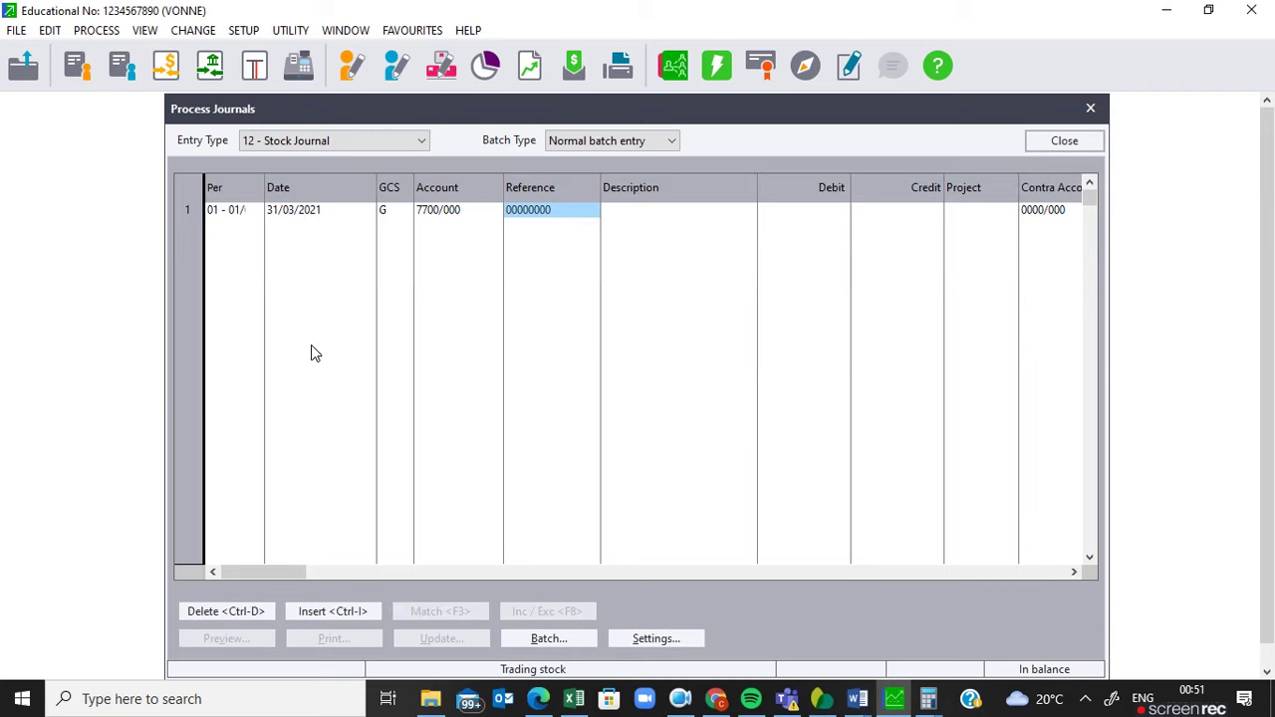
Enter reference 04/21 and the description "Transfer of the closing stock" on the Trading stock line
{"action": "type", "text": "04/21"}
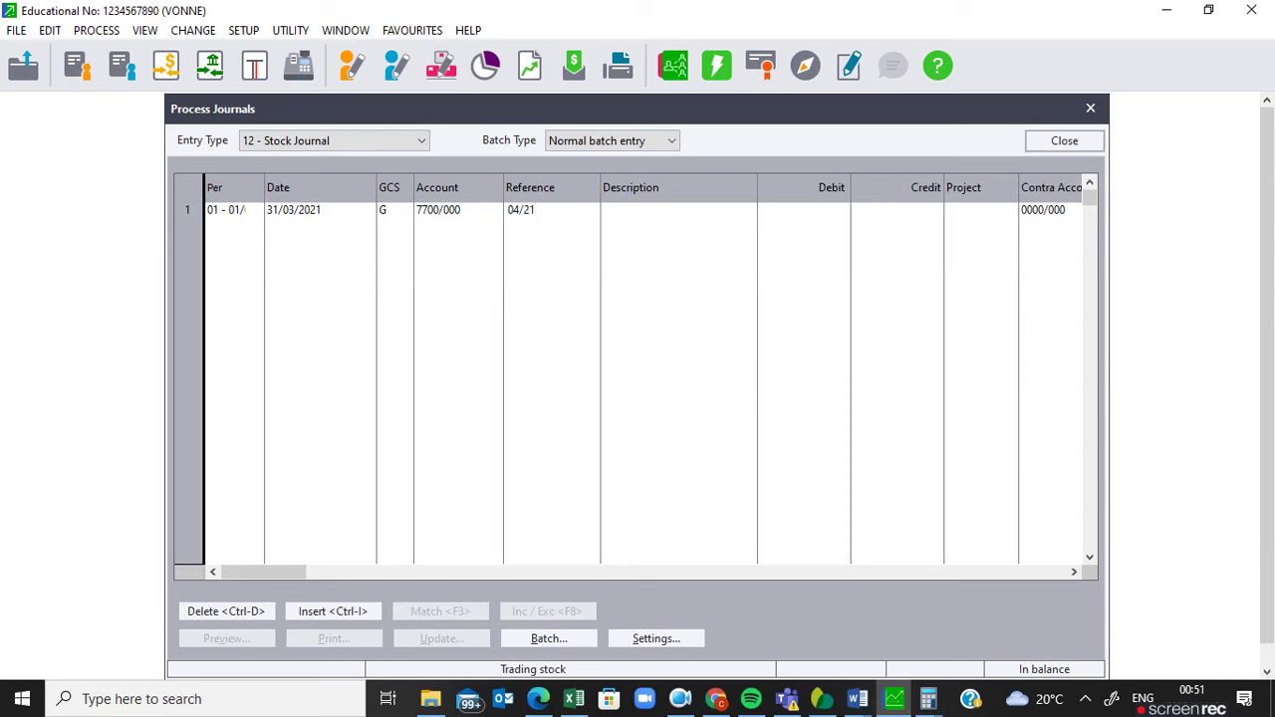
{"action": "key", "text": "Tab"}
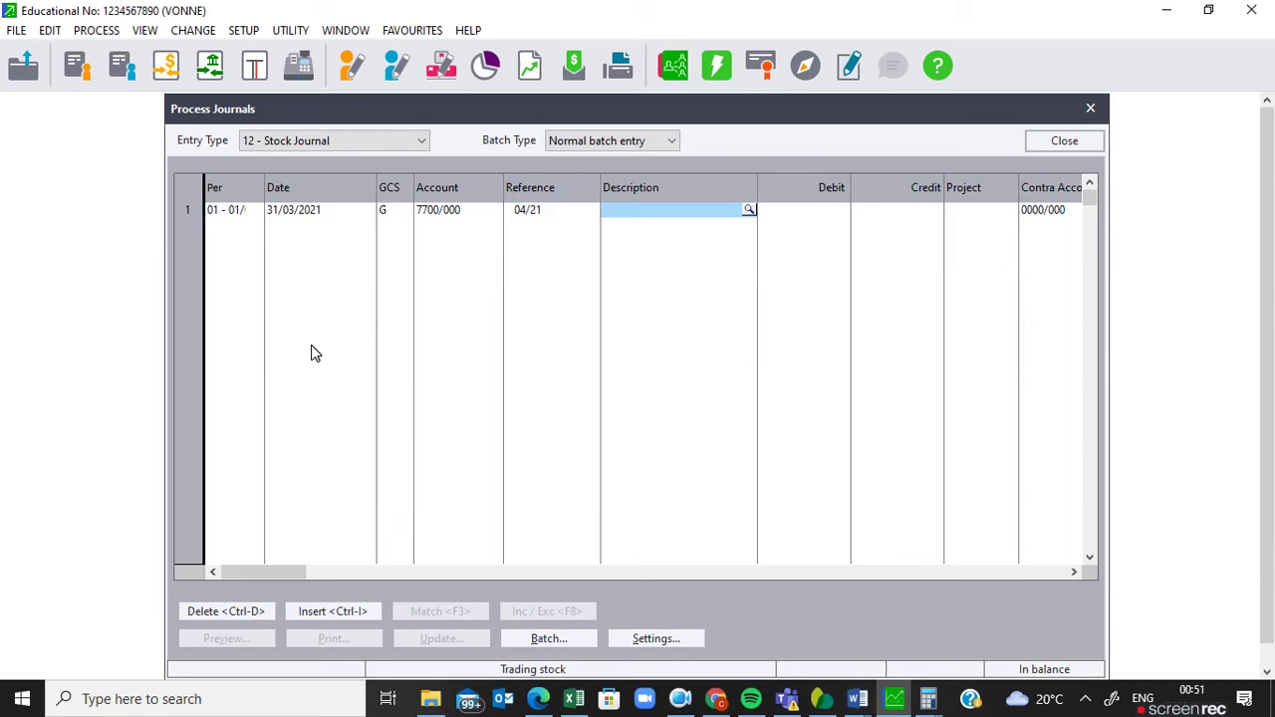
{"action": "type", "text": "Tra"}
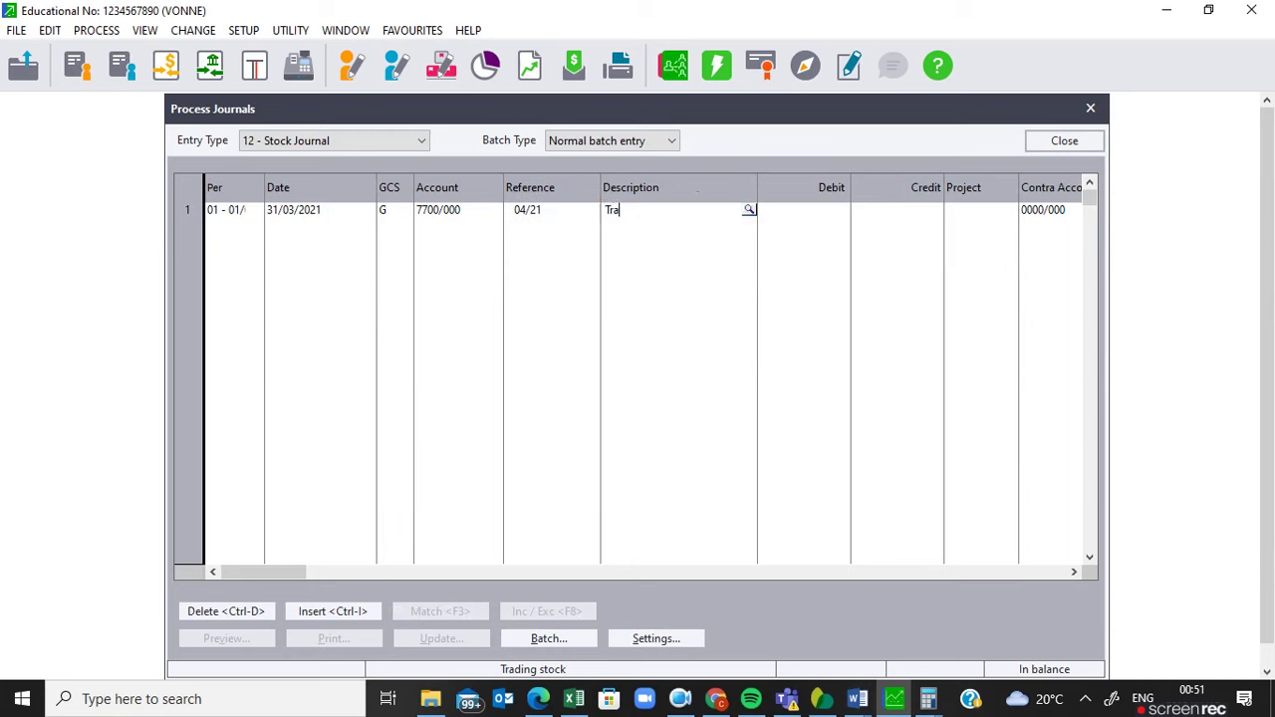
{"action": "type", "text": "nsfer of the closing stock"}
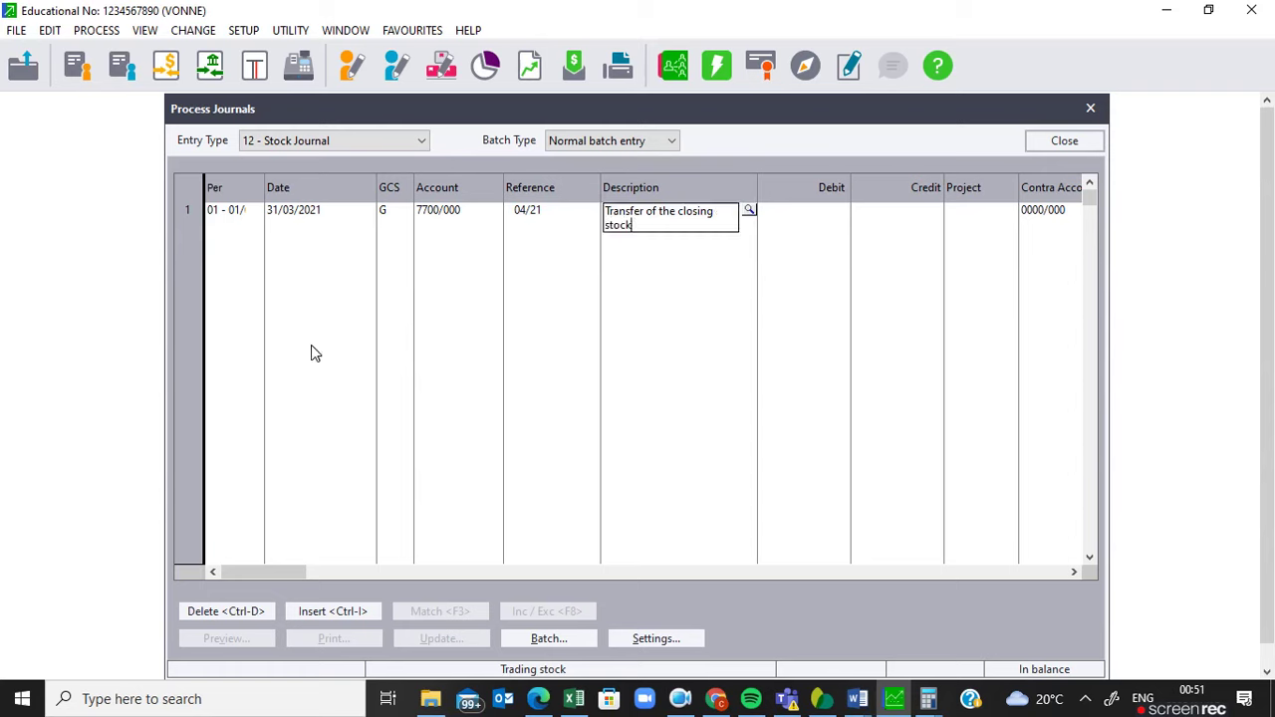
{"action": "key", "text": "Tab"}
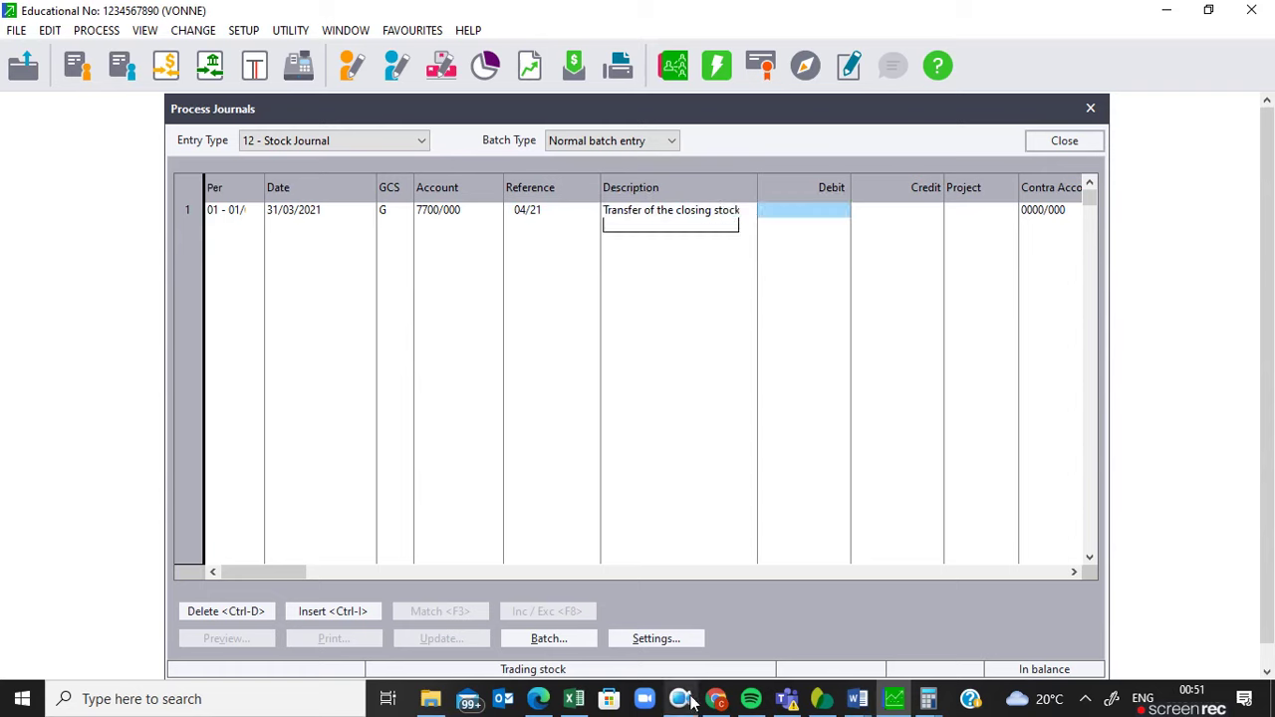
Look up the total in the inventory valuation PDF and enter it as the line's debit amount, 4026.70
{"action": "left_click", "coordinate": [431, 698]}
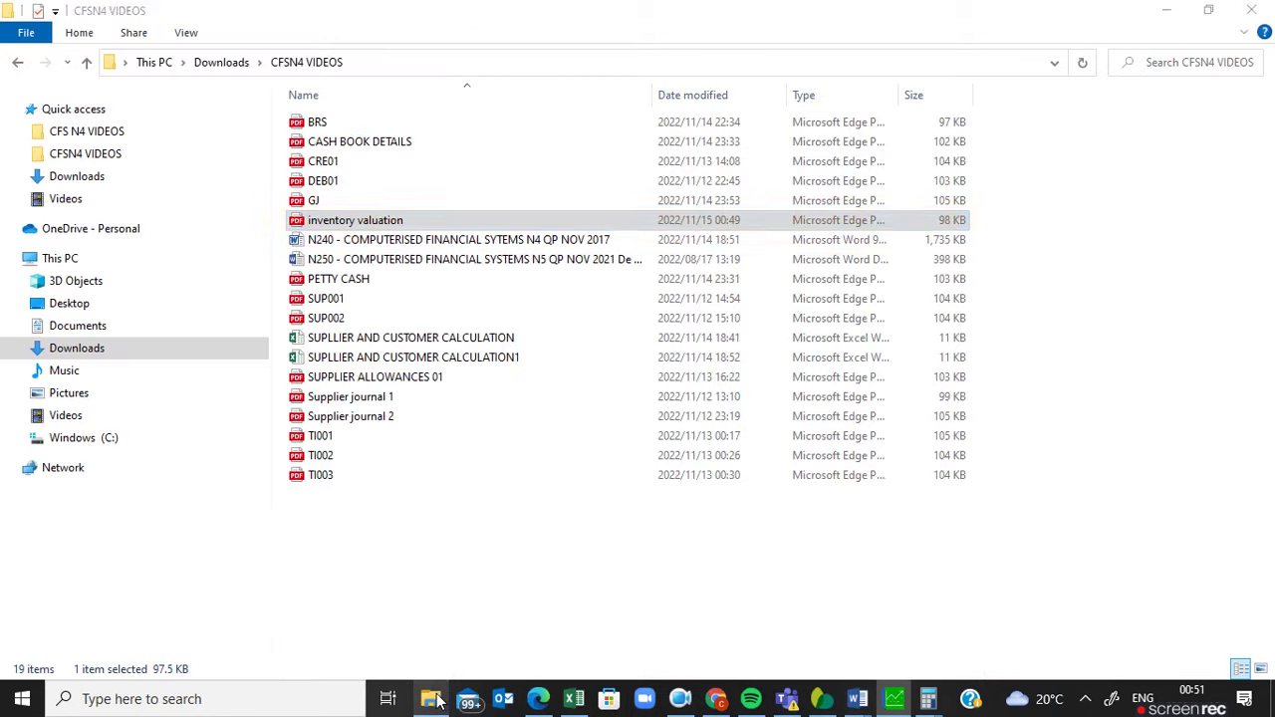
{"action": "double_click", "coordinate": [362, 223]}
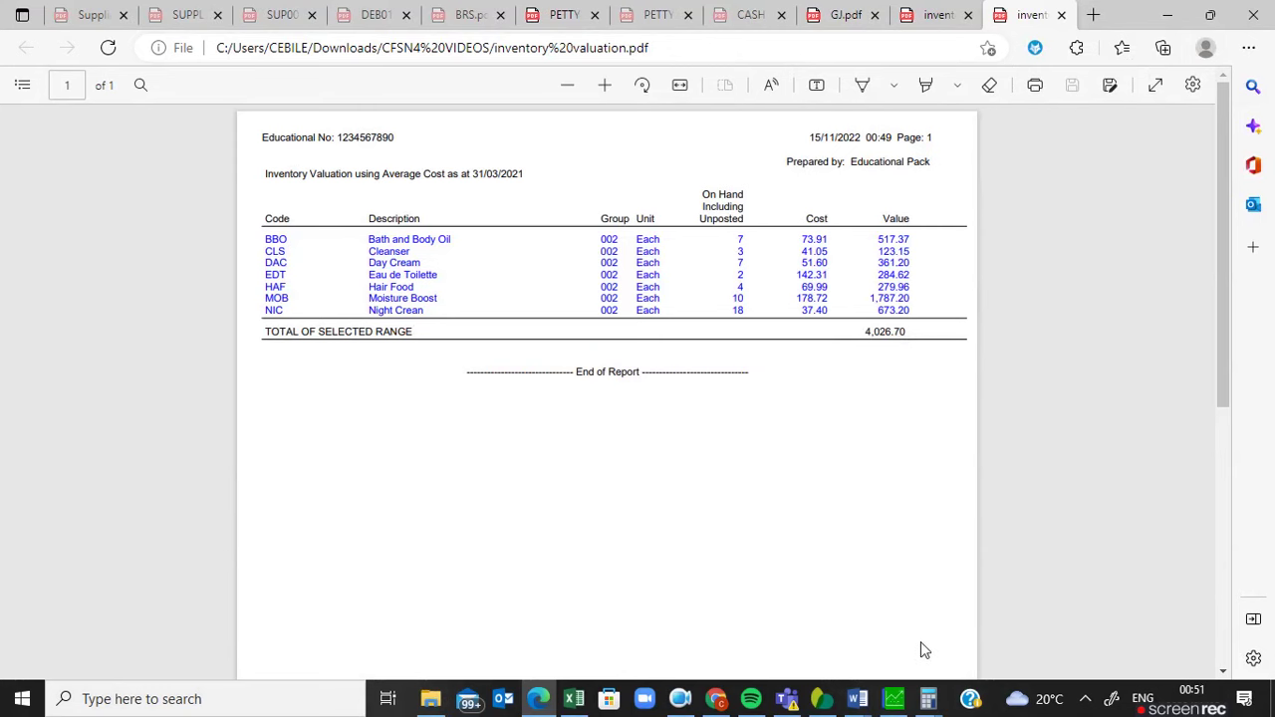
{"action": "left_click", "coordinate": [894, 700]}
{"action": "left_click", "coordinate": [895, 702]}
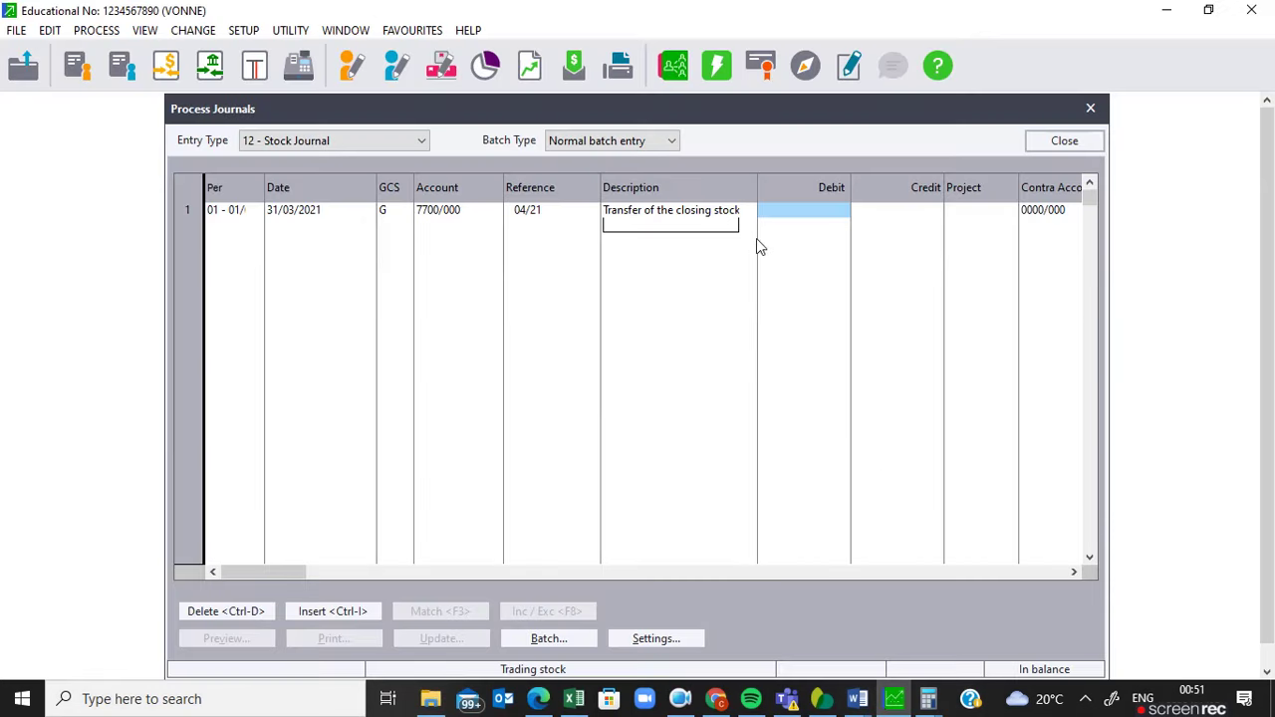
{"action": "type", "text": "4026"}
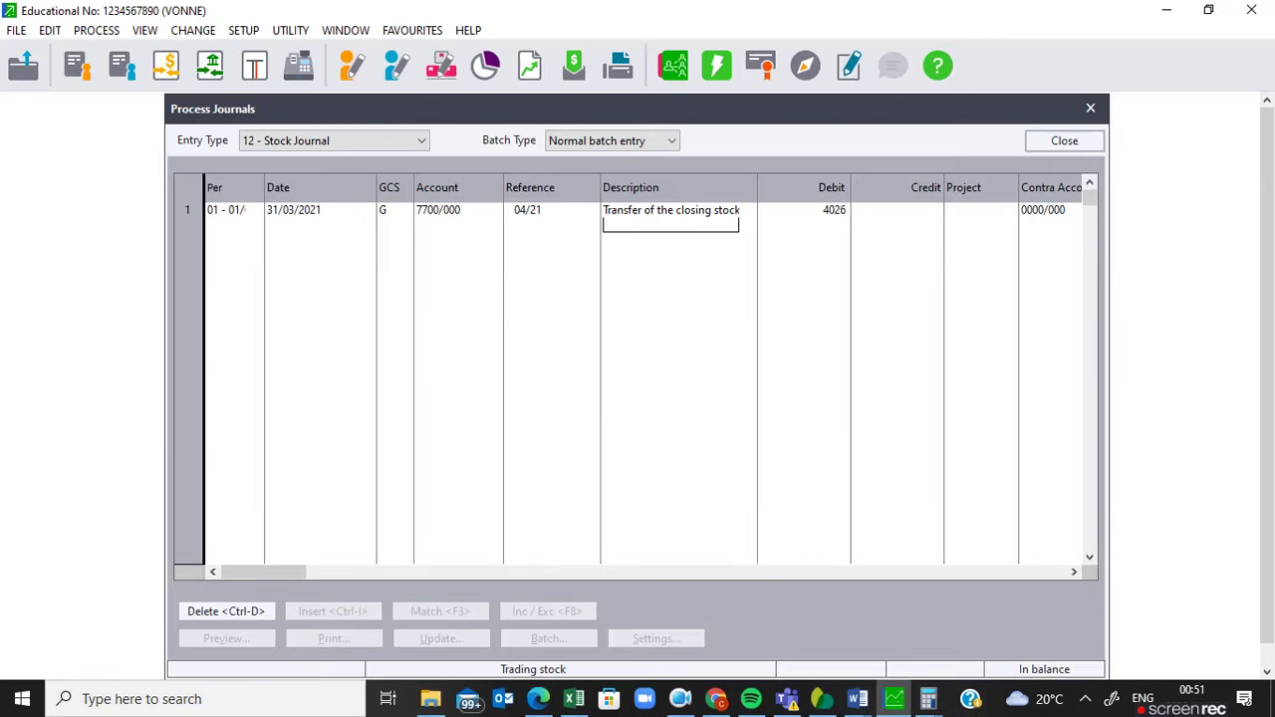
{"action": "type", "text": ".70"}
{"action": "key", "text": "Tab"}
{"action": "key", "text": "Tab"}
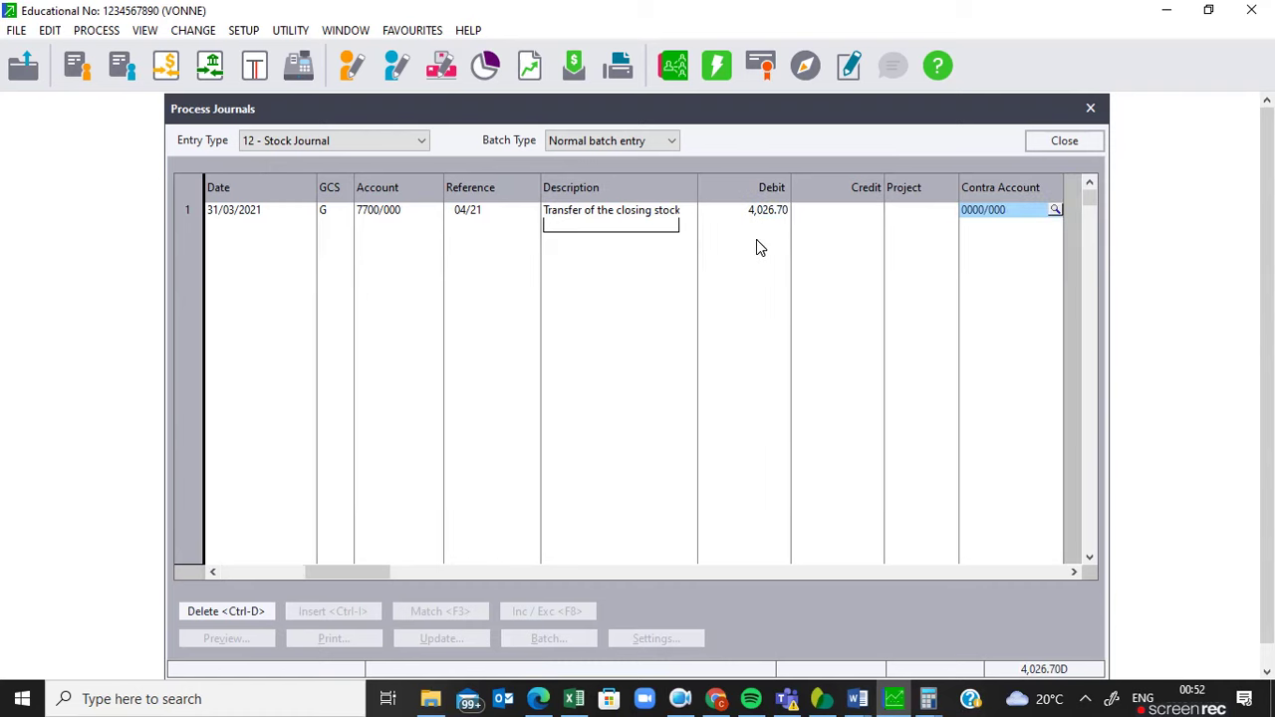
Set the line's contra account to Closing stock, 2020/000, and complete the journal line
{"action": "left_click", "coordinate": [1054, 209]}
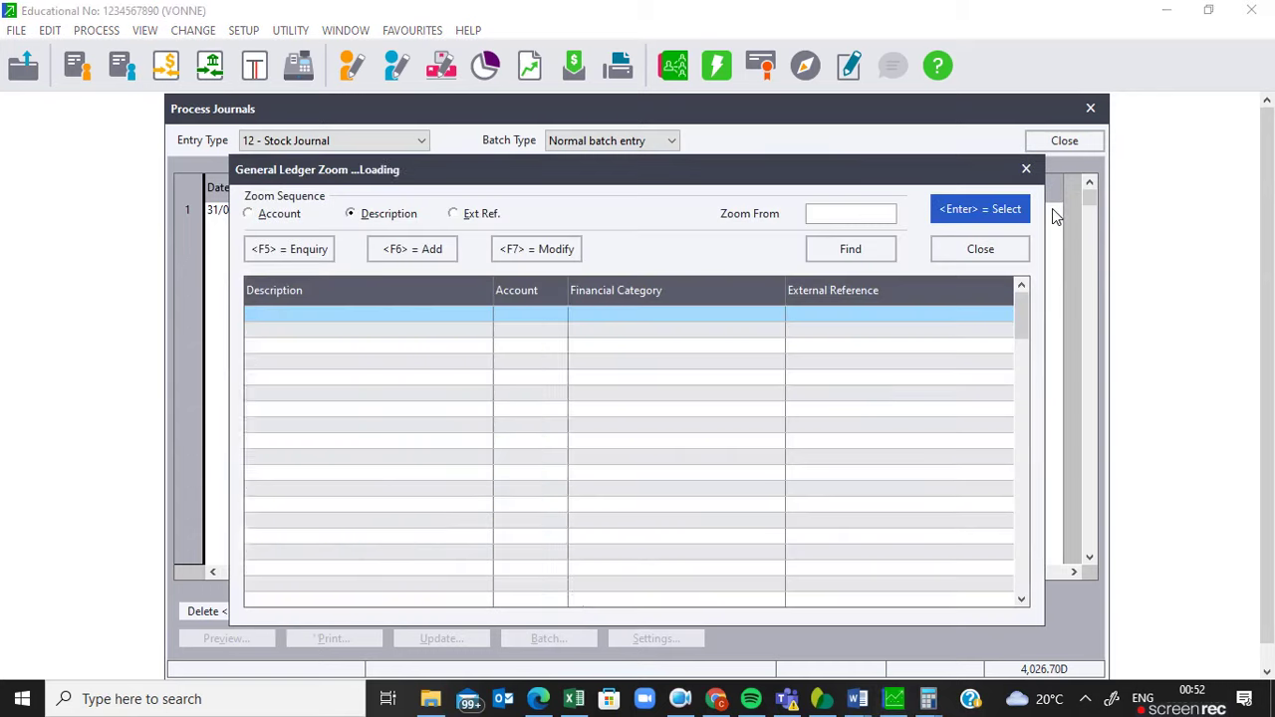
{"action": "type", "text": "cl"}
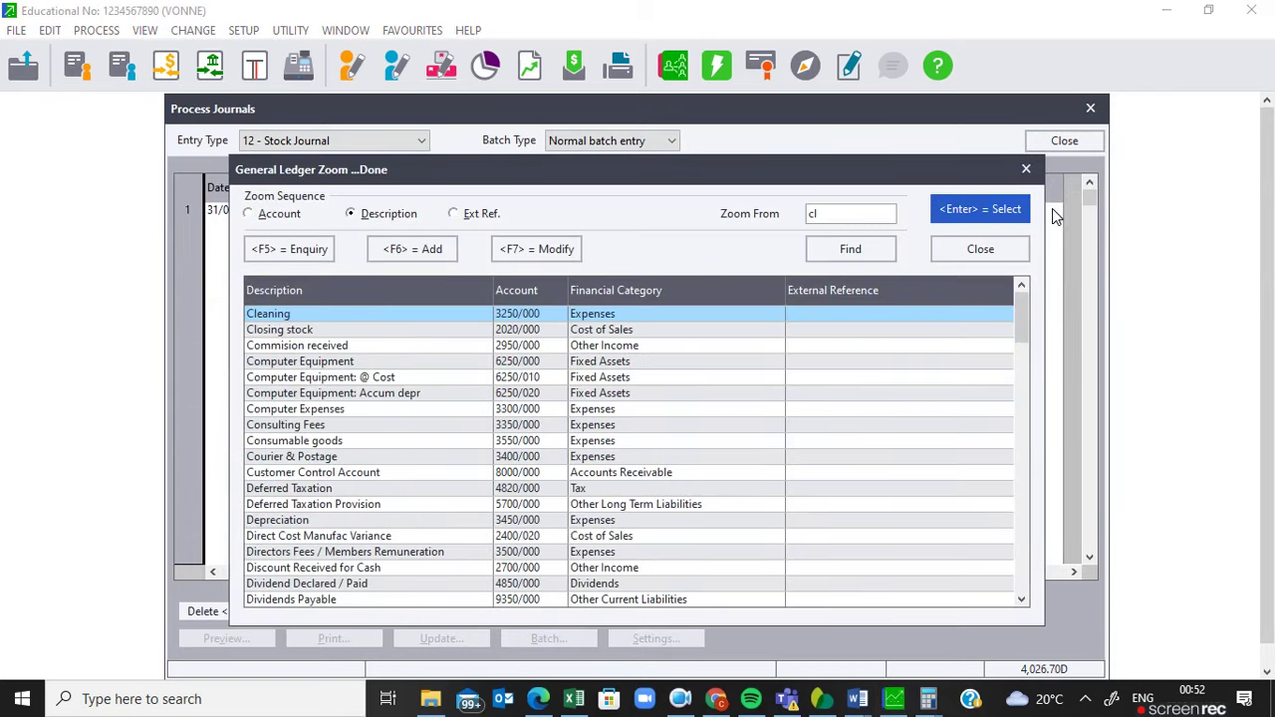
{"action": "double_click", "coordinate": [298, 329]}
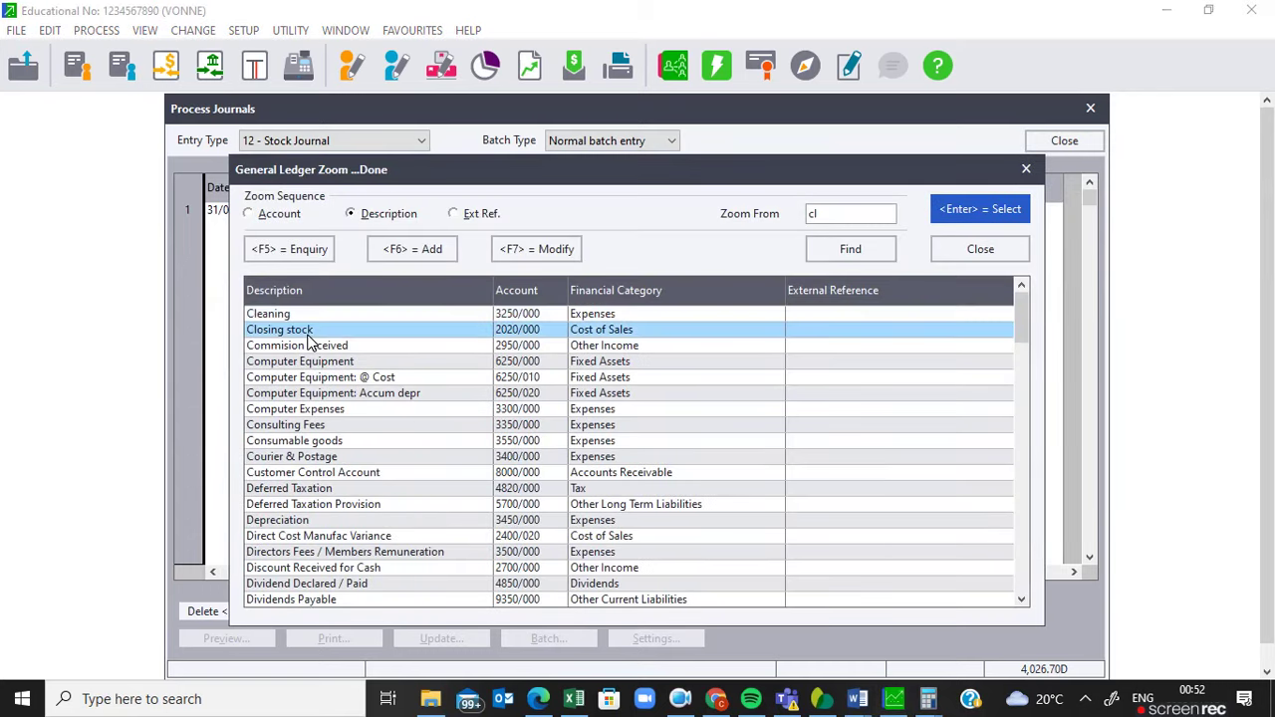
{"action": "key", "text": "Return"}
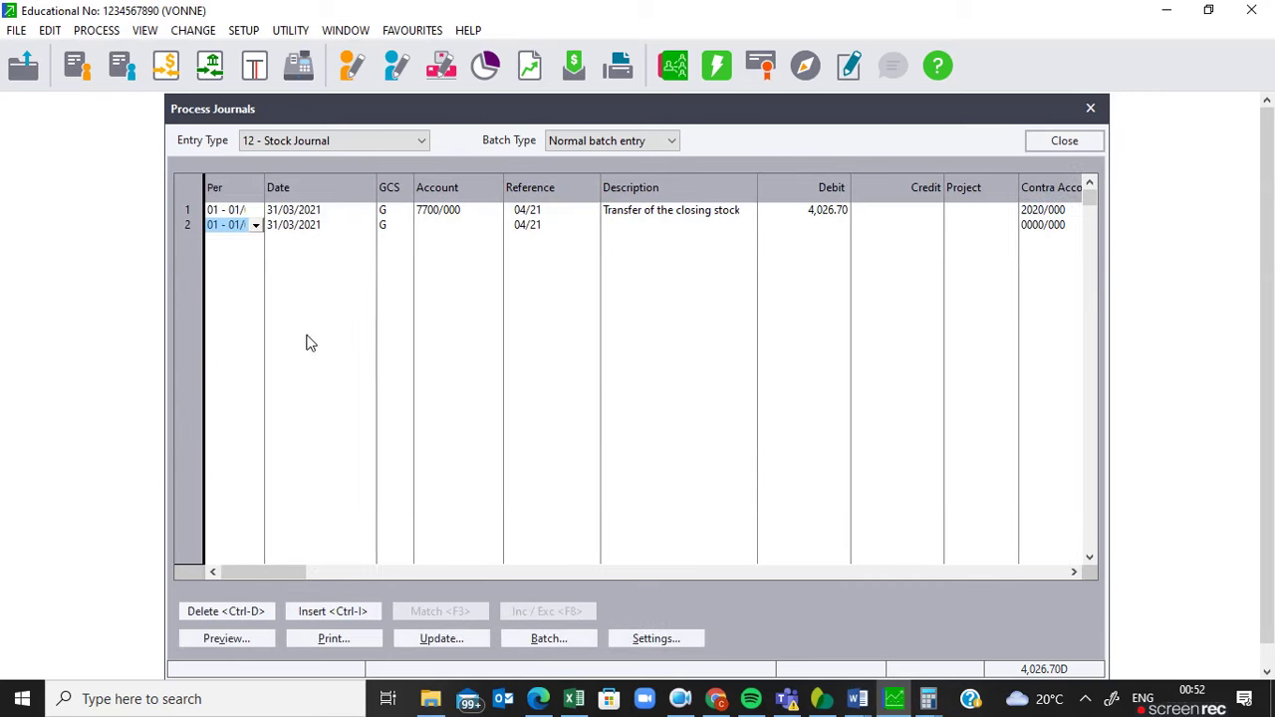